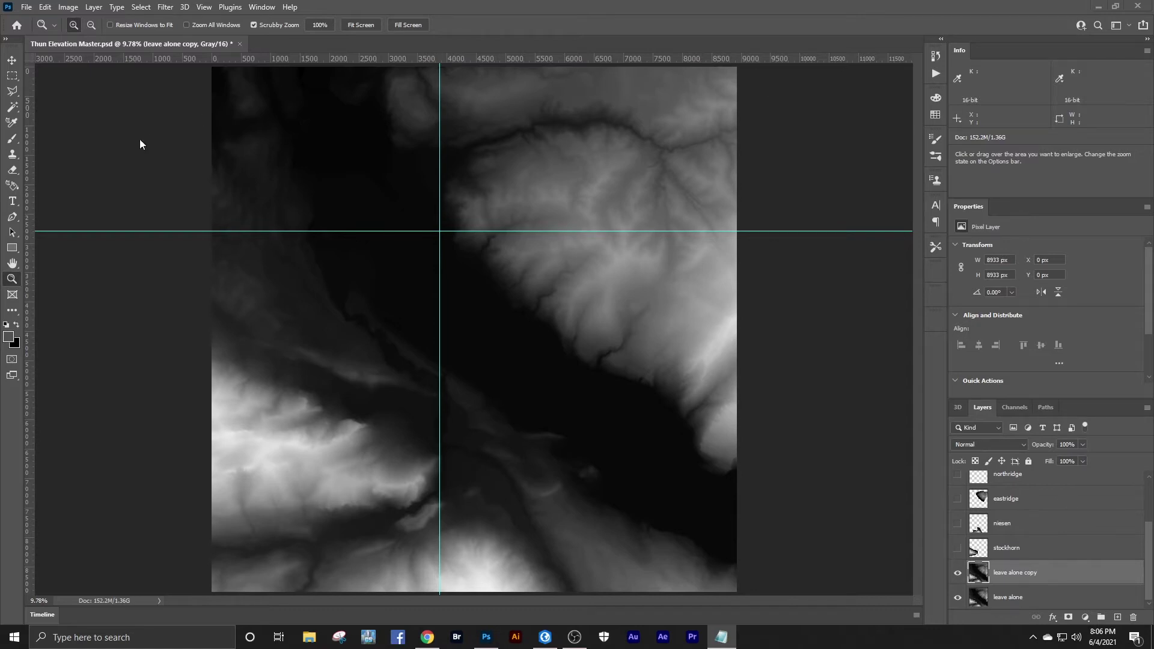
Add a Threshold adjustment layer above the leave alone copy layer and set its threshold level to 228.
click(101, 8)
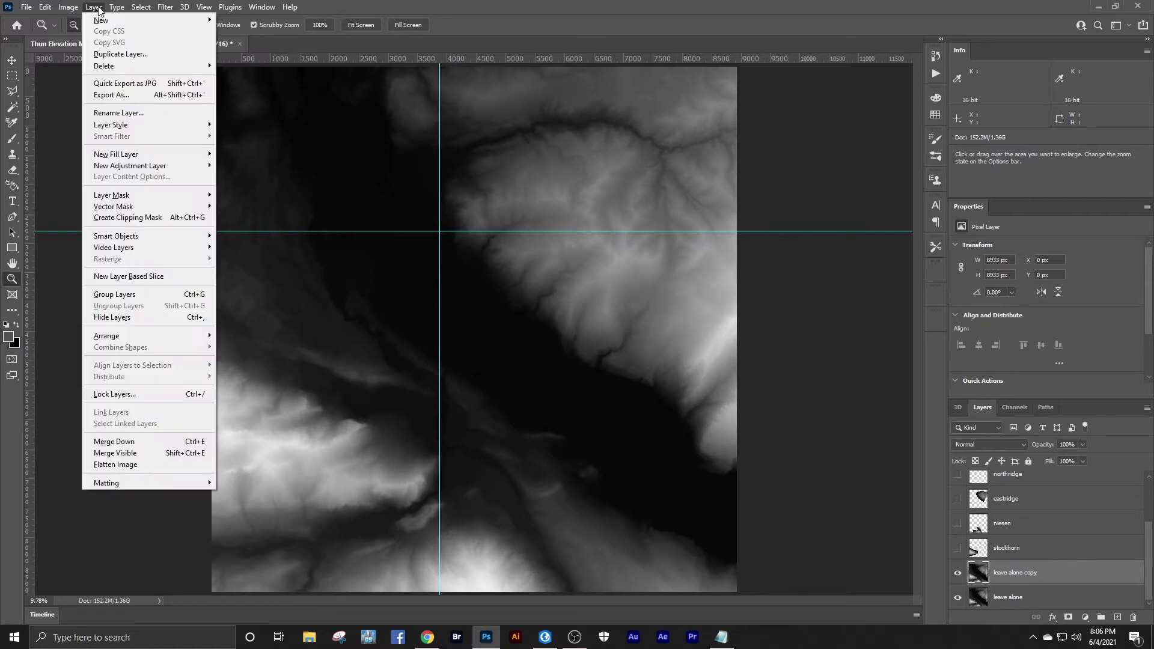
mouse_move(164, 170)
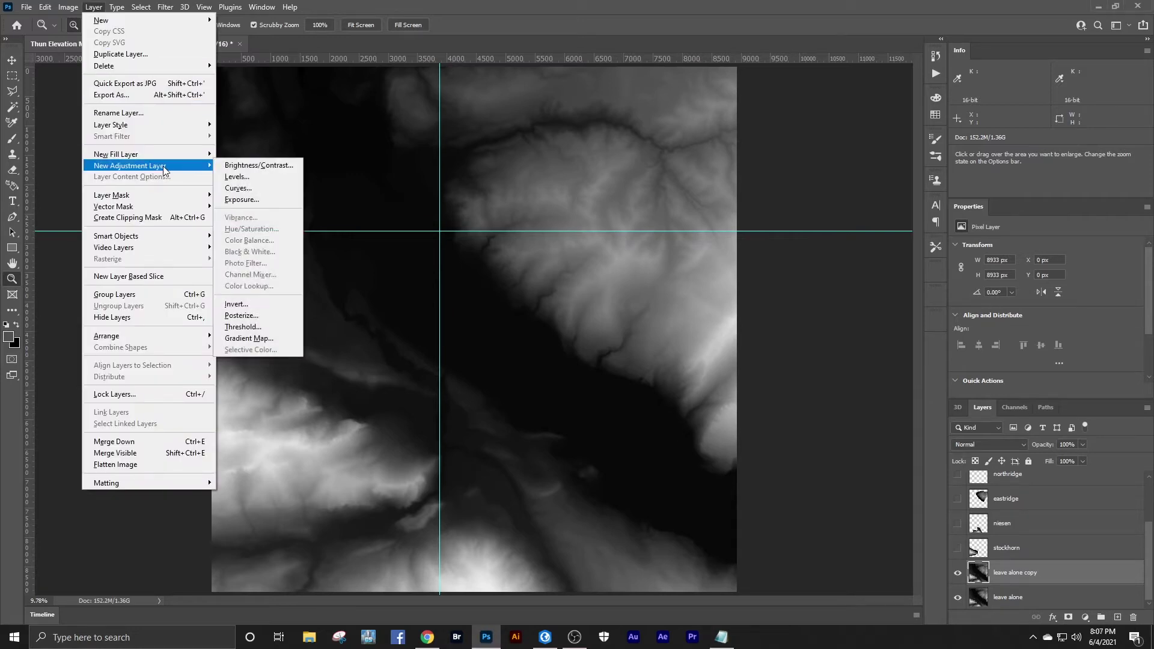
click(253, 328)
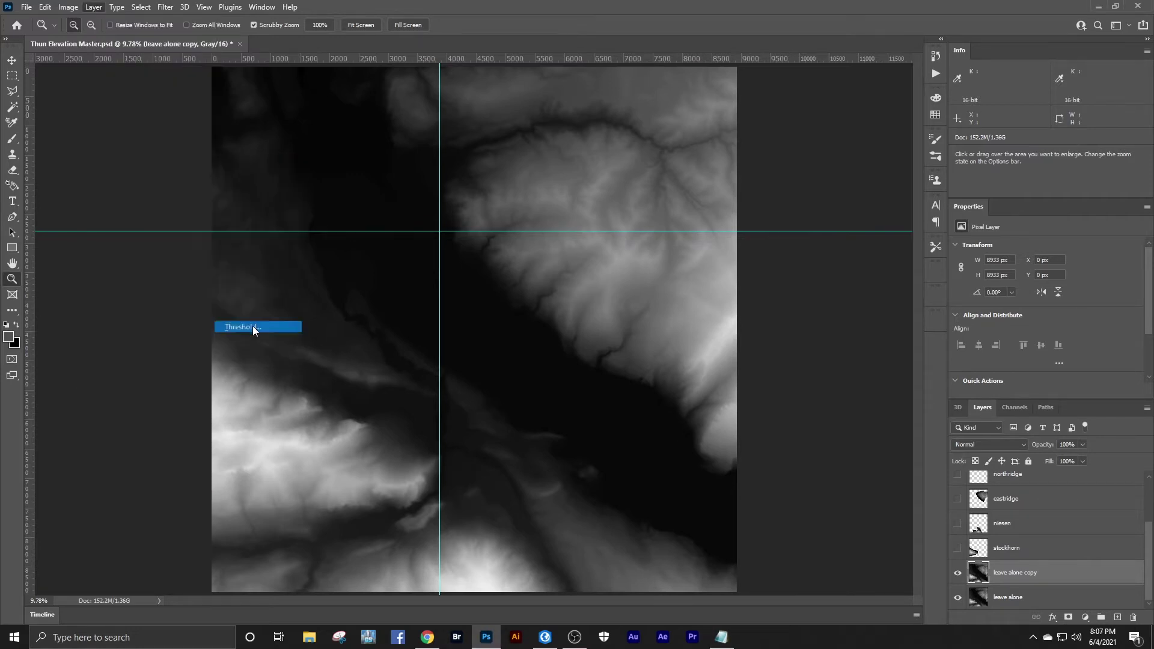
click(832, 118)
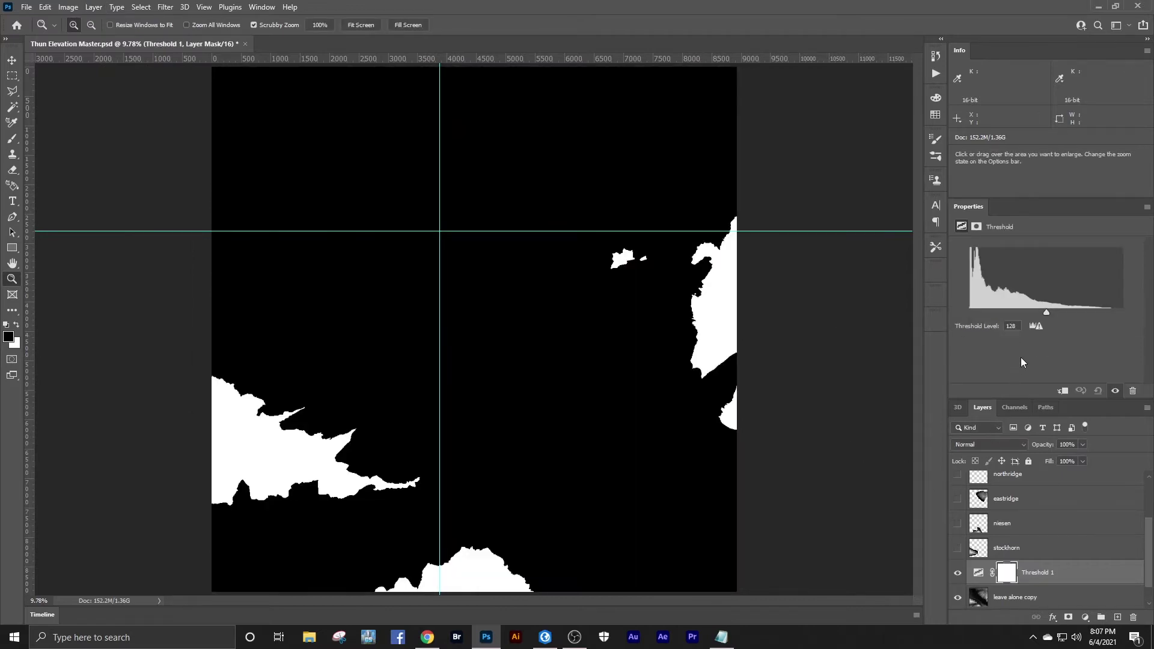
drag(1044, 312, 1109, 322)
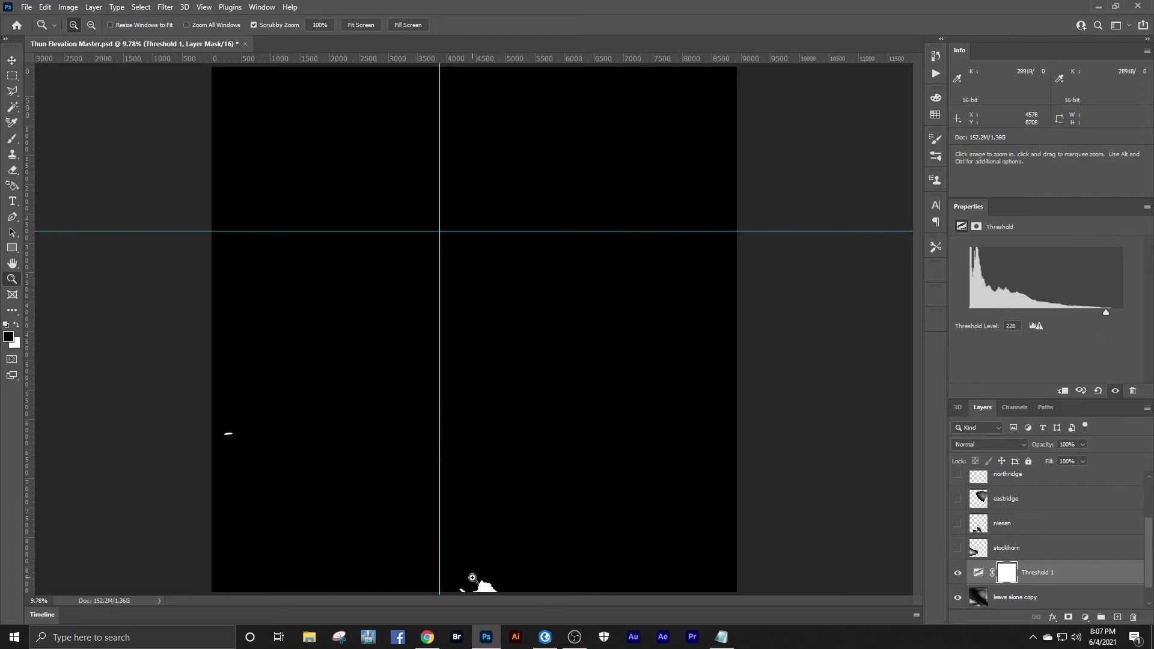
Place a horizontal and a vertical guide crossing on the larger white peak at the lower edge of the image.
drag(473, 579, 554, 390)
drag(498, 432, 538, 417)
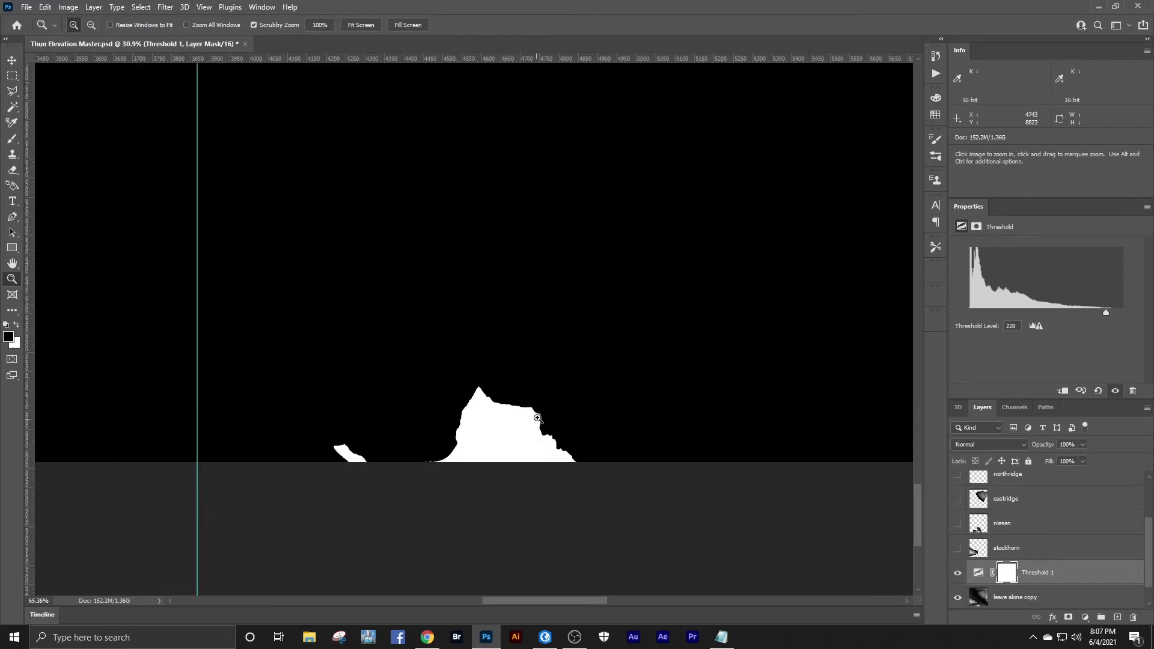
drag(485, 59, 482, 432)
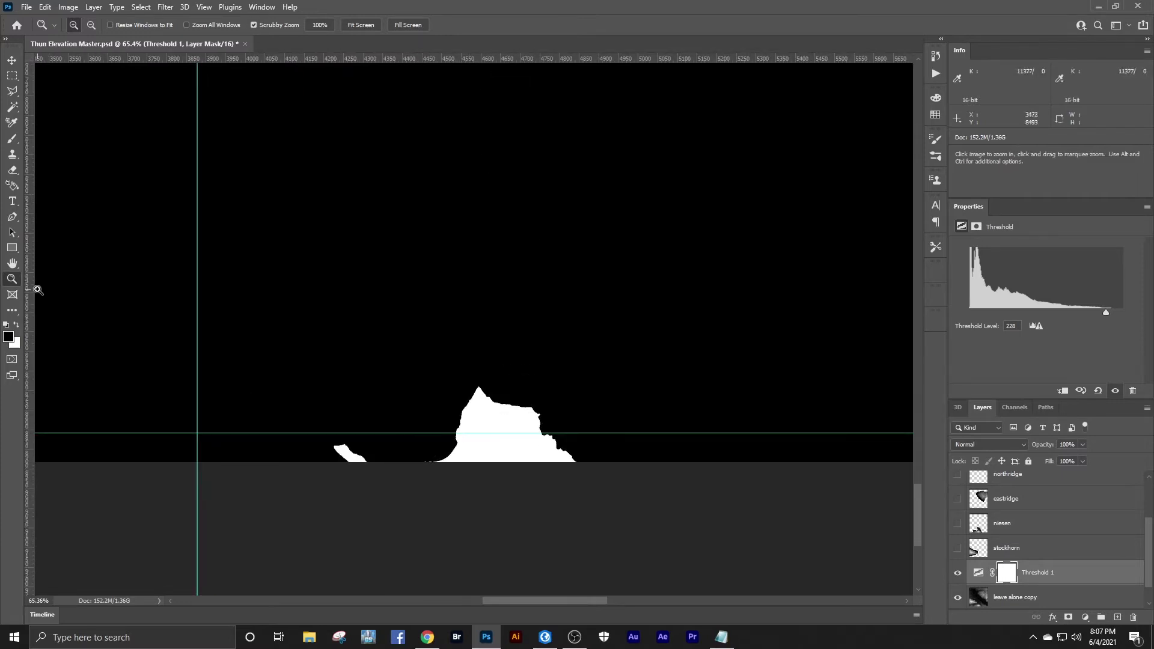
drag(28, 289, 505, 296)
right_click(522, 363)
click(543, 367)
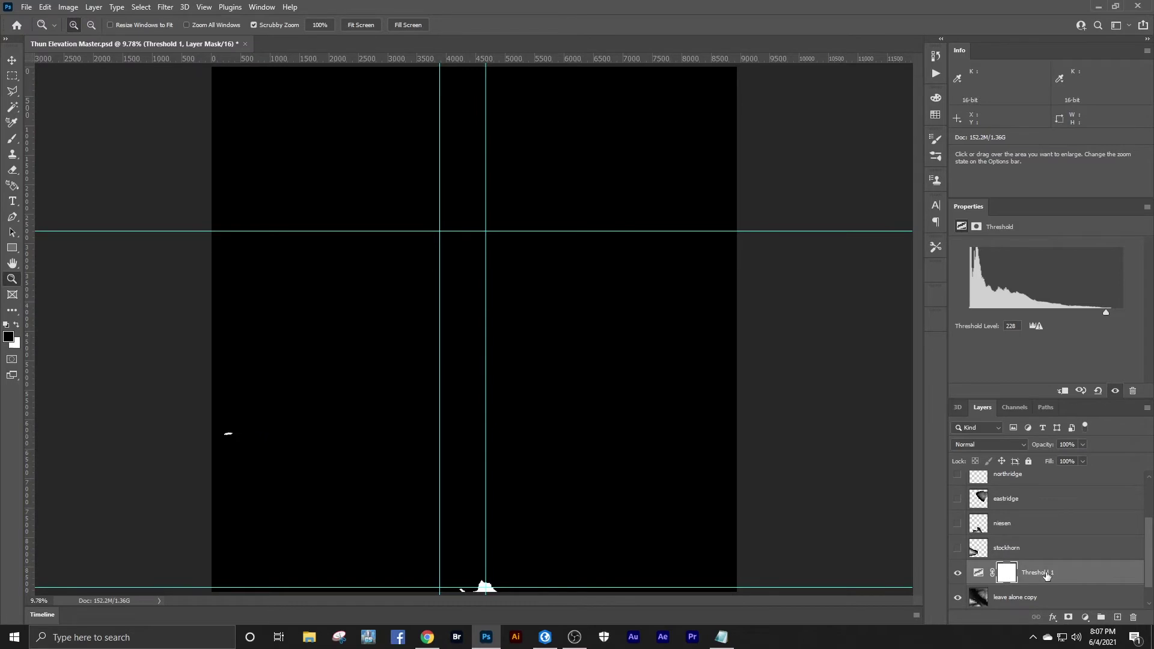
Delete the Threshold adjustment layer.
click(1047, 576)
right_click(1047, 576)
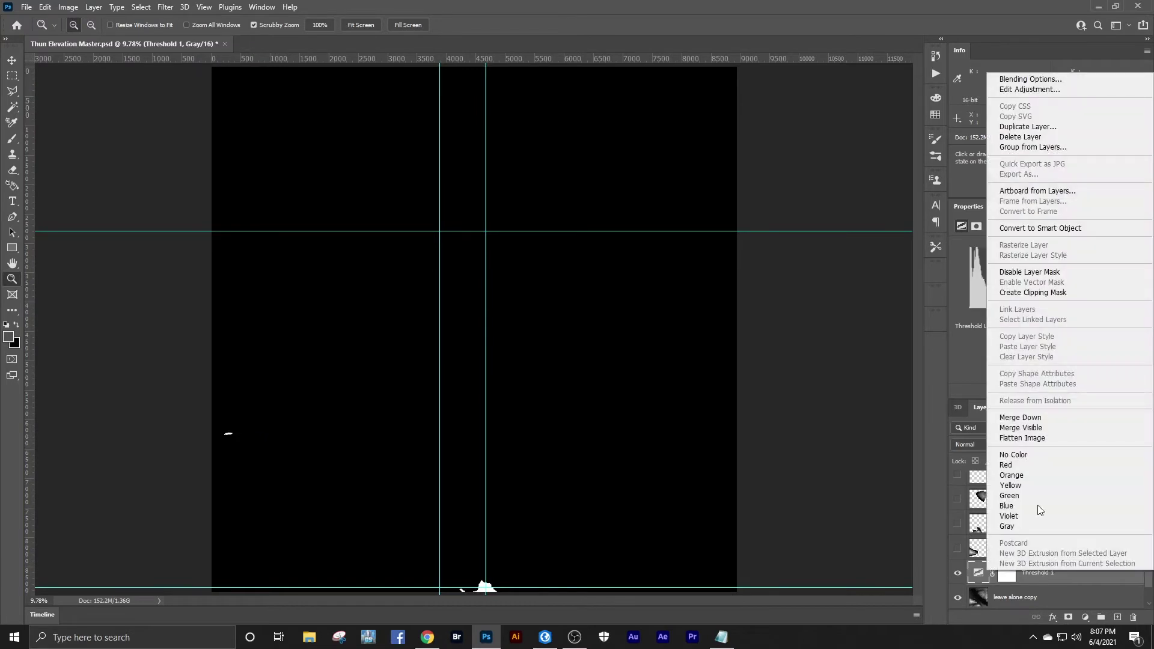
click(1033, 137)
click(520, 241)
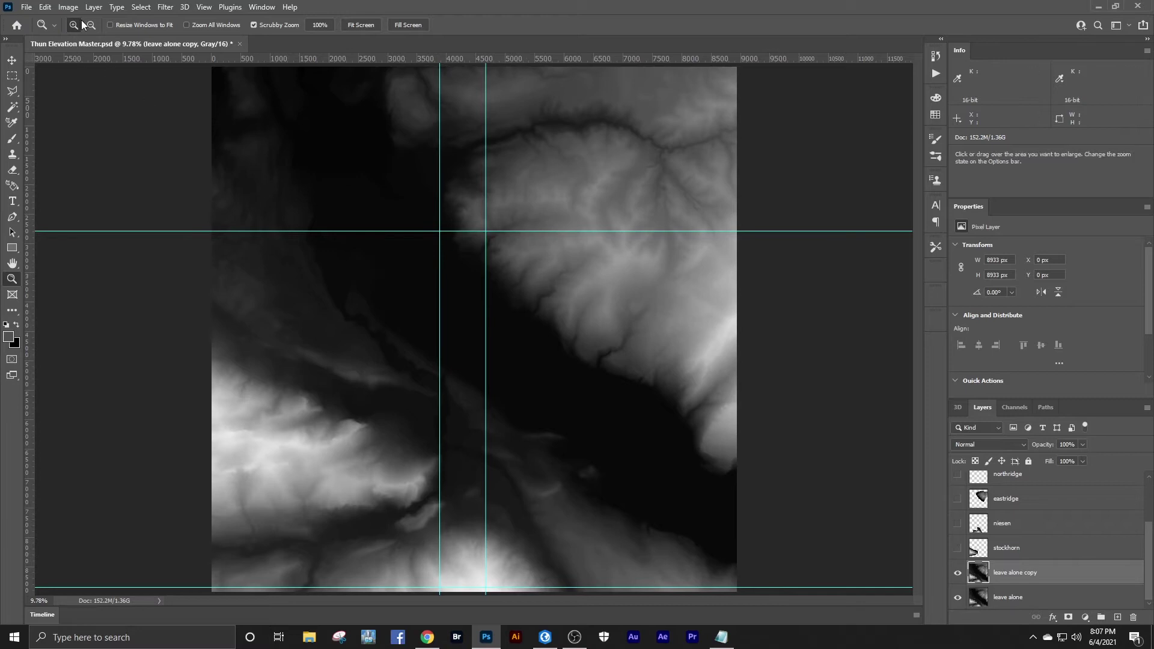
Add a Levels adjustment layer above leave alone copy and enlarge its settings area to show the output levels.
click(93, 6)
mouse_move(147, 165)
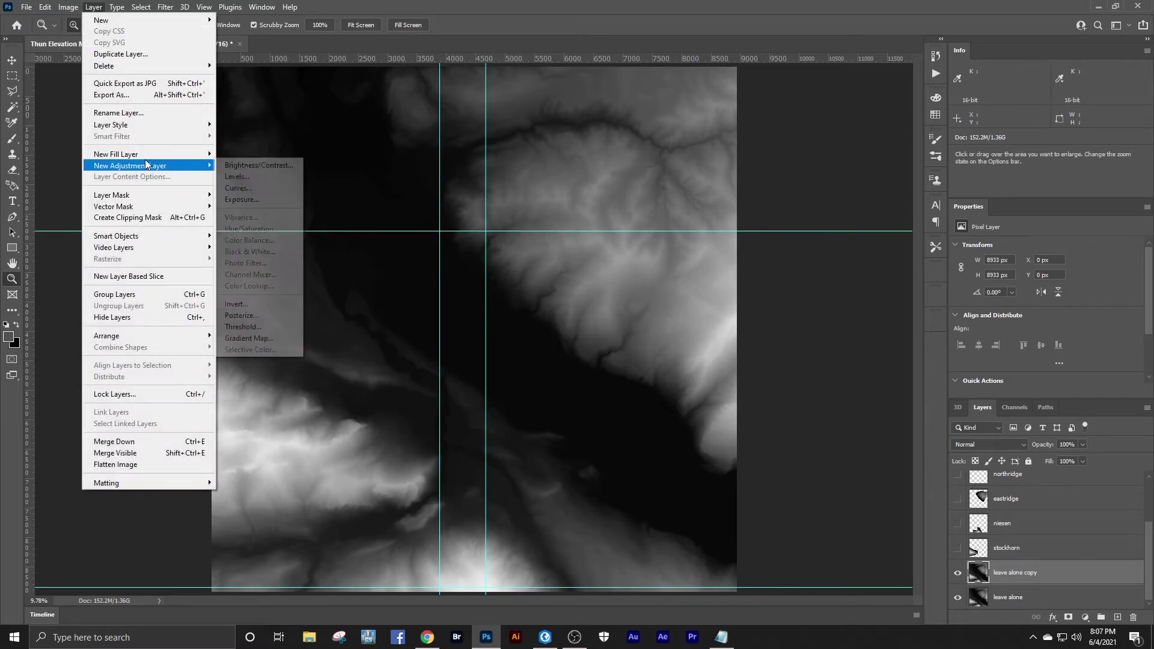
click(237, 176)
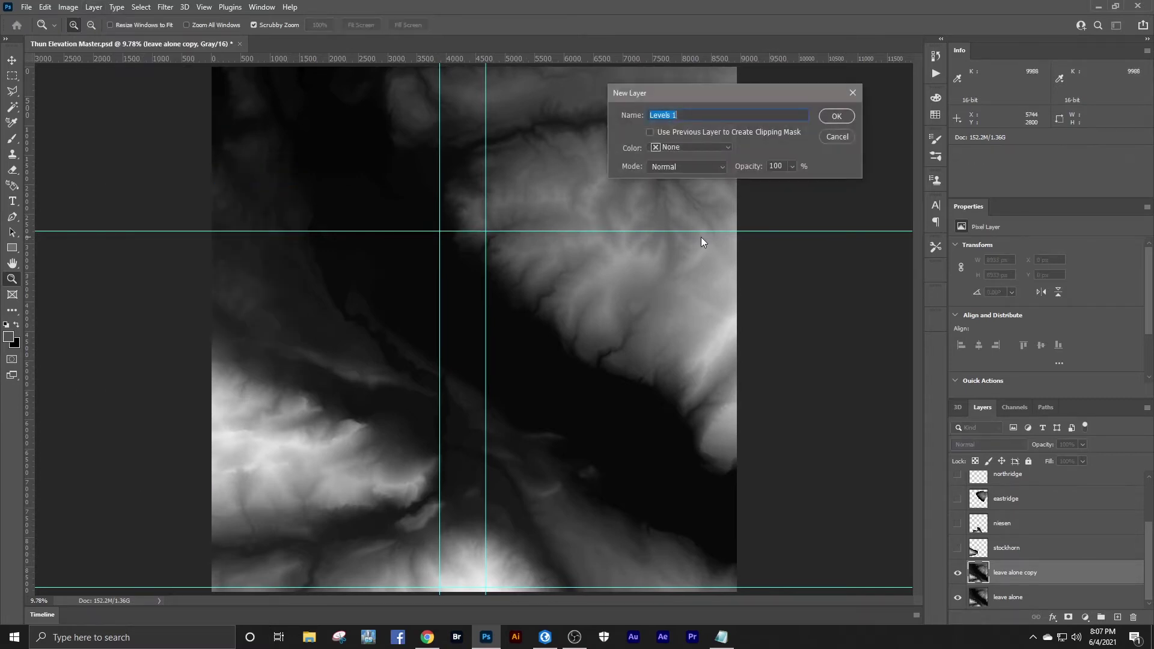
click(836, 116)
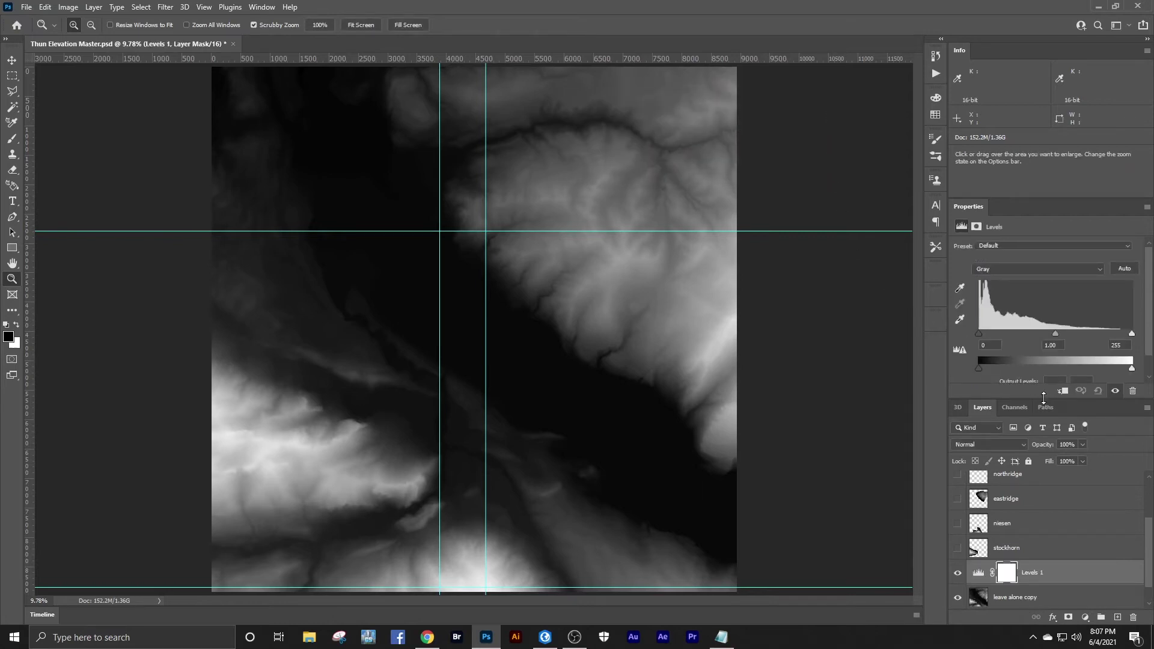
drag(1044, 398, 1044, 415)
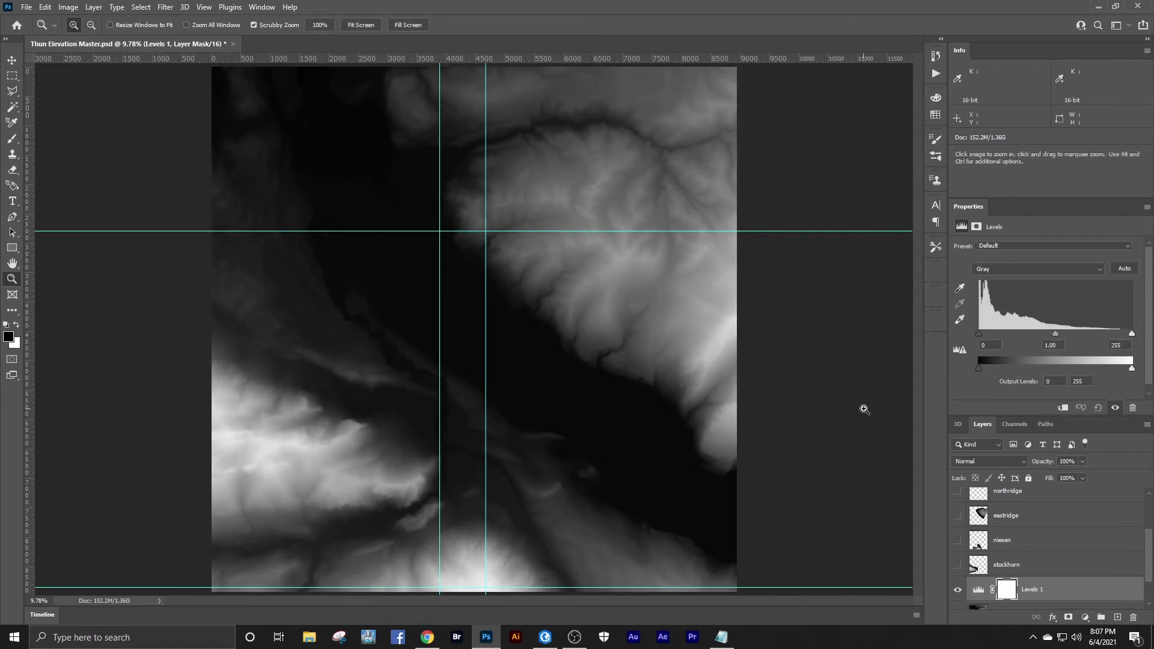
Sample the Levels black point from the dark central valley and the white point from the peak at the lower guide crossing.
click(960, 288)
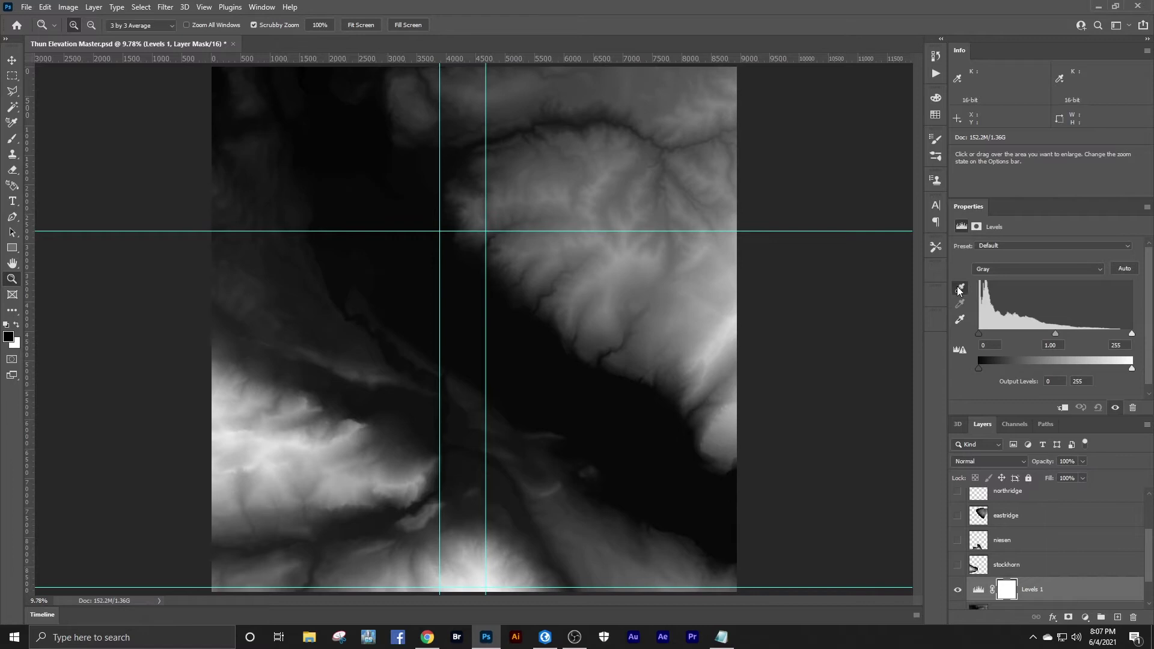
click(509, 349)
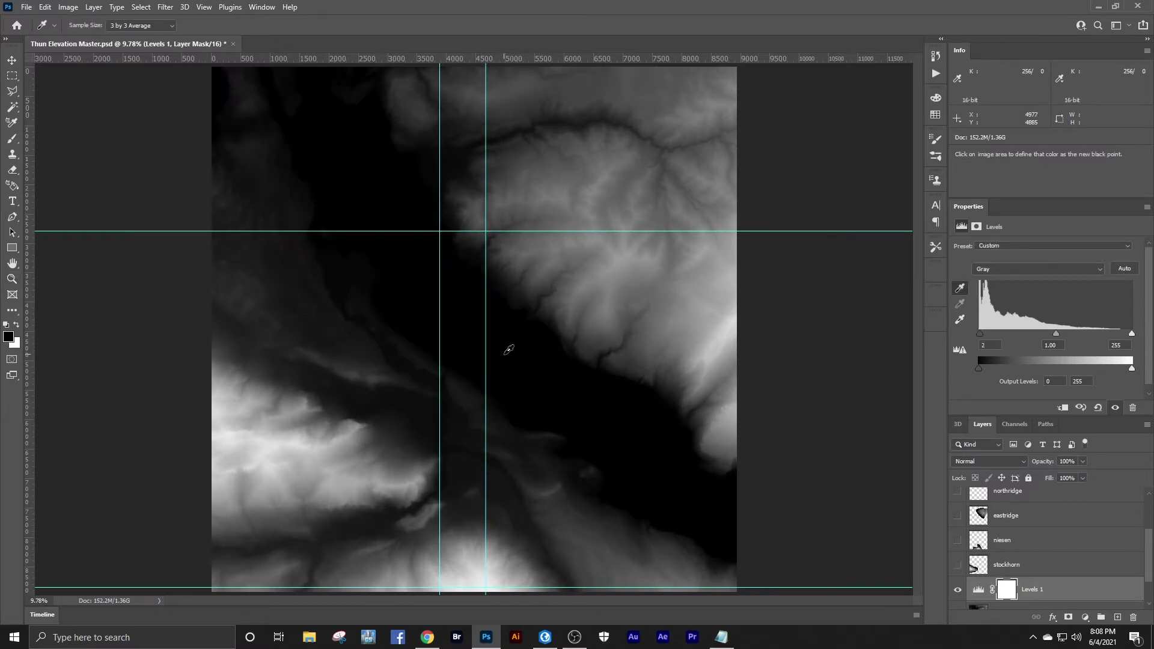
click(961, 319)
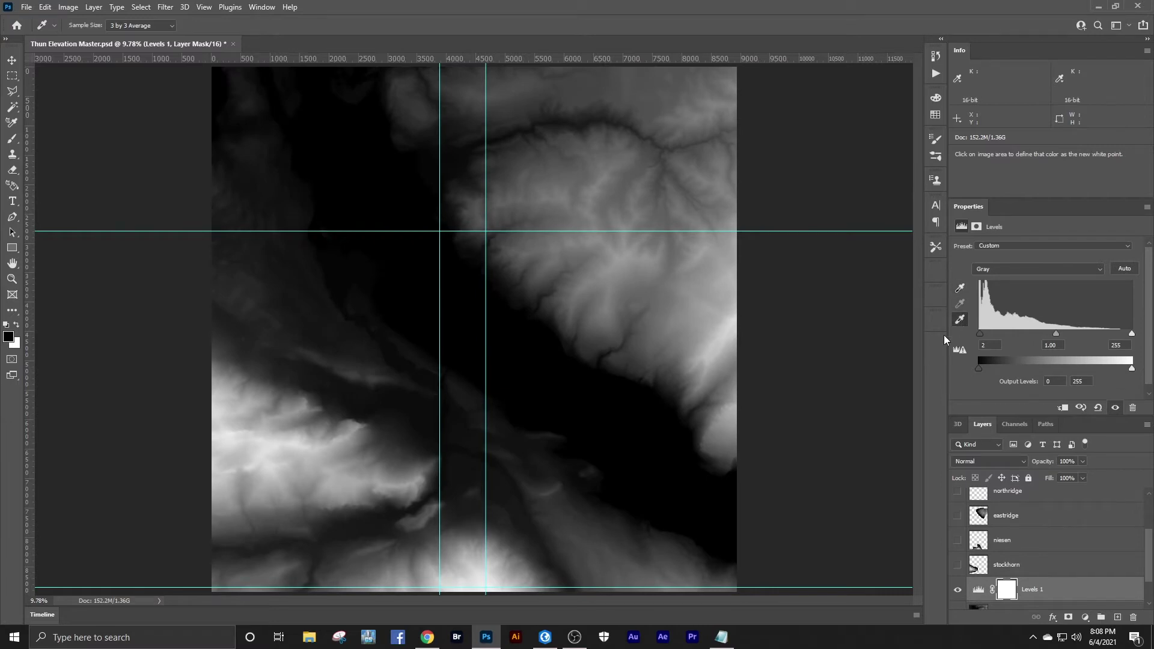
click(489, 582)
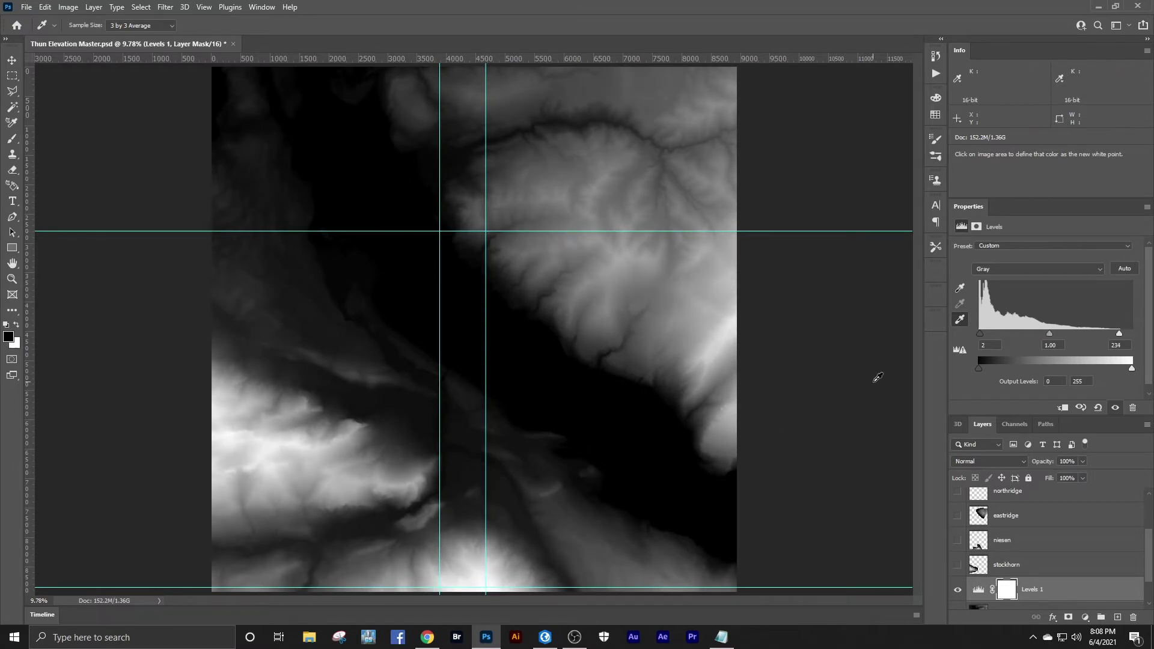
click(960, 590)
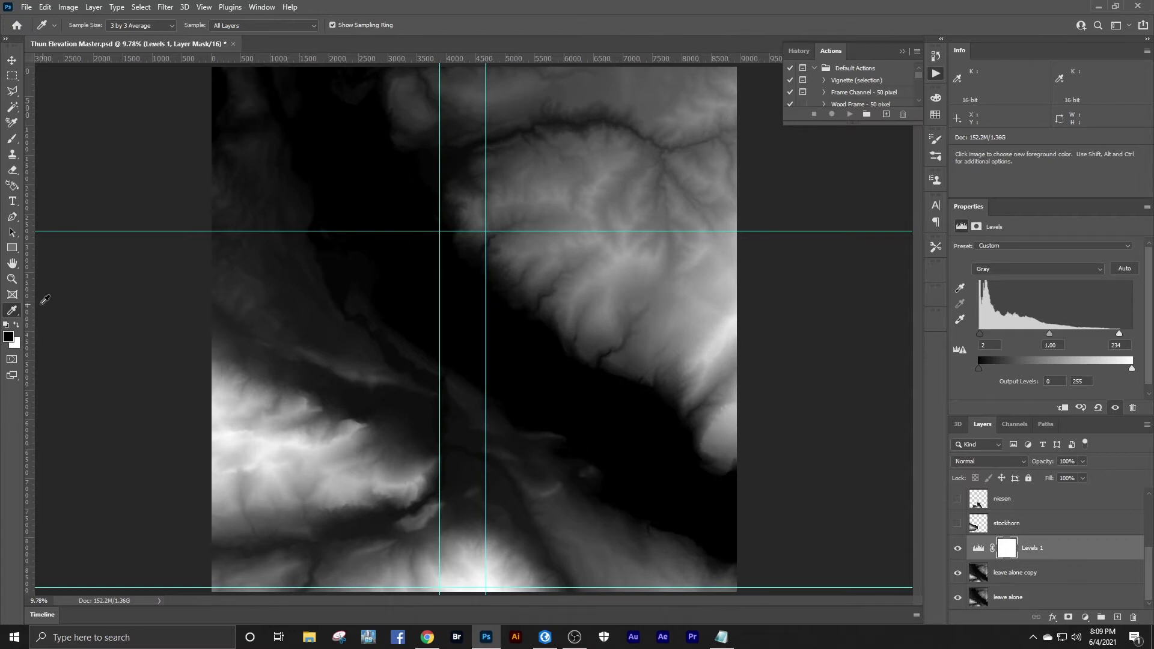
Place a colour sampler at the upper guide intersection in the valley and set its readout to 16-bit (0-32768).
right_click(17, 317)
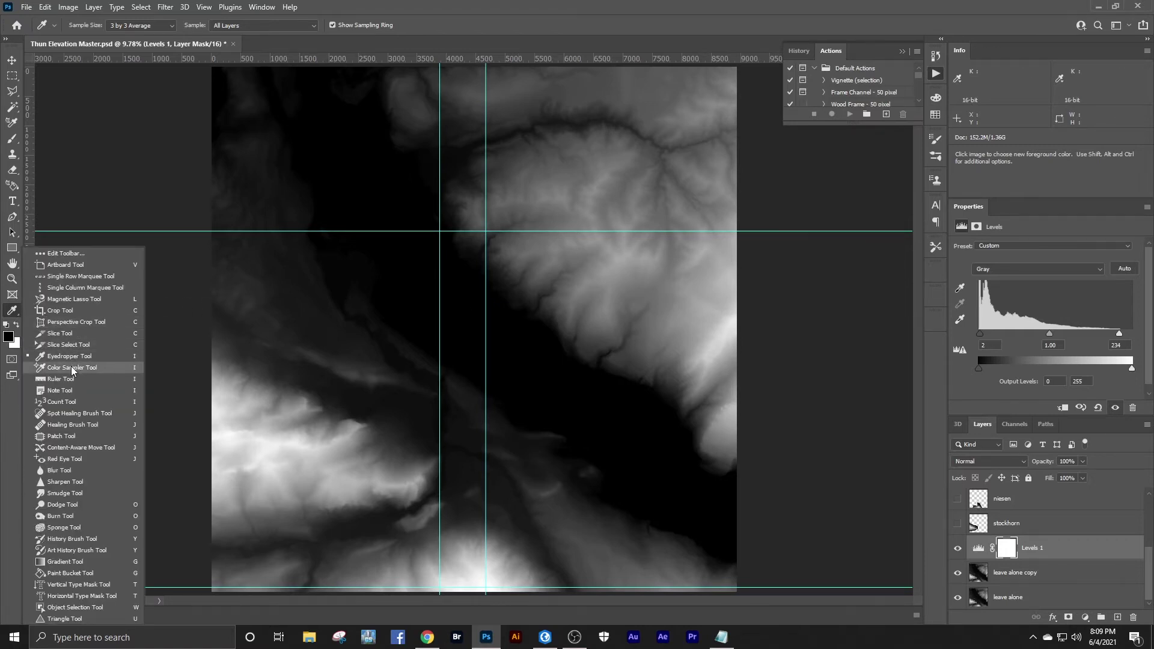
click(71, 368)
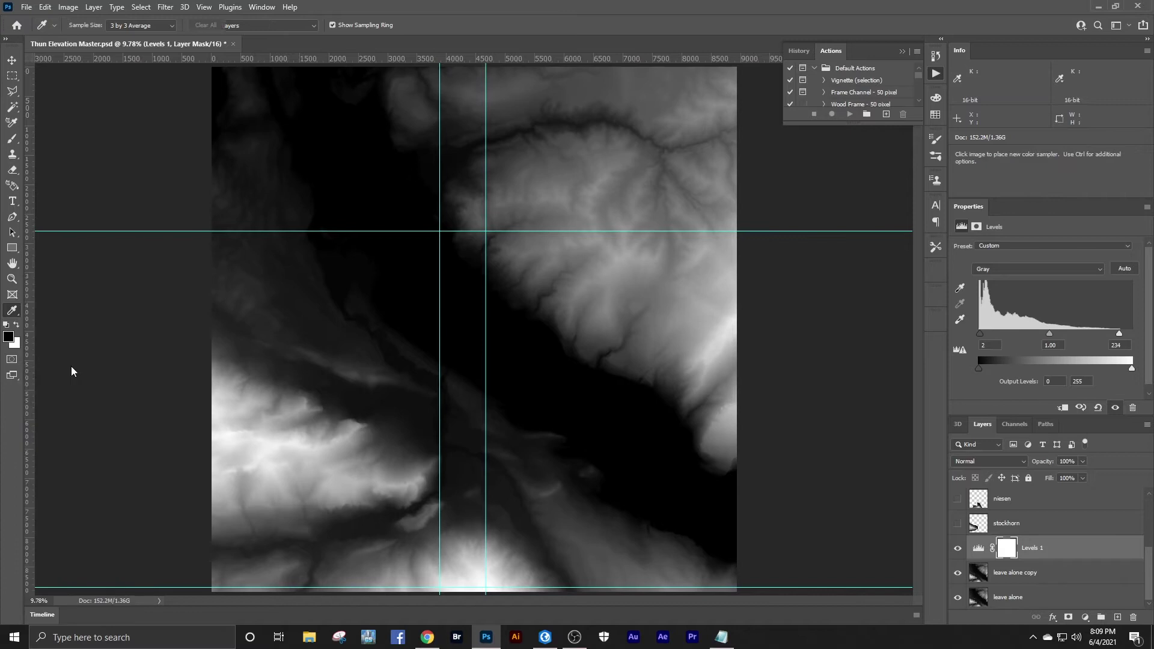
click(440, 231)
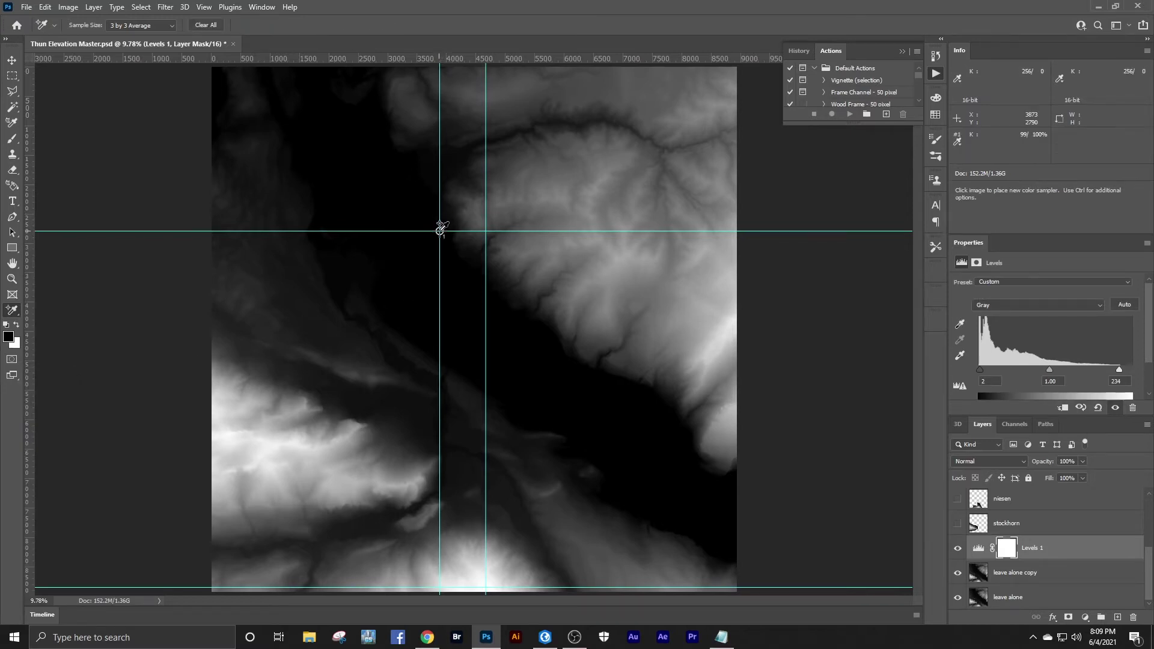
click(958, 143)
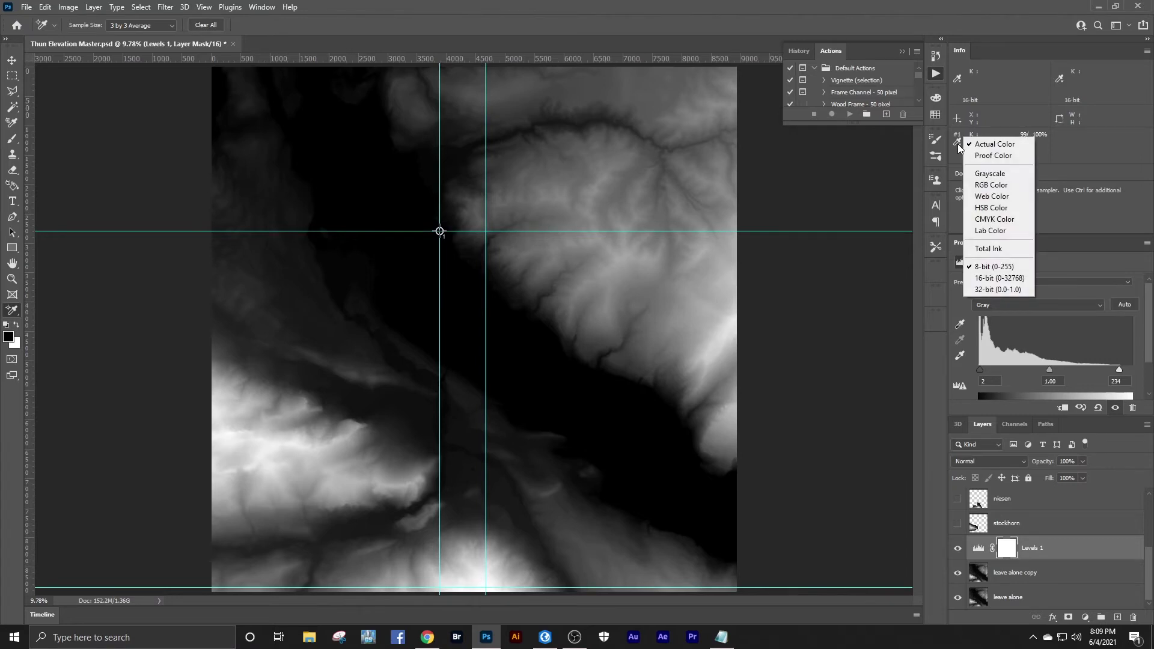
click(994, 278)
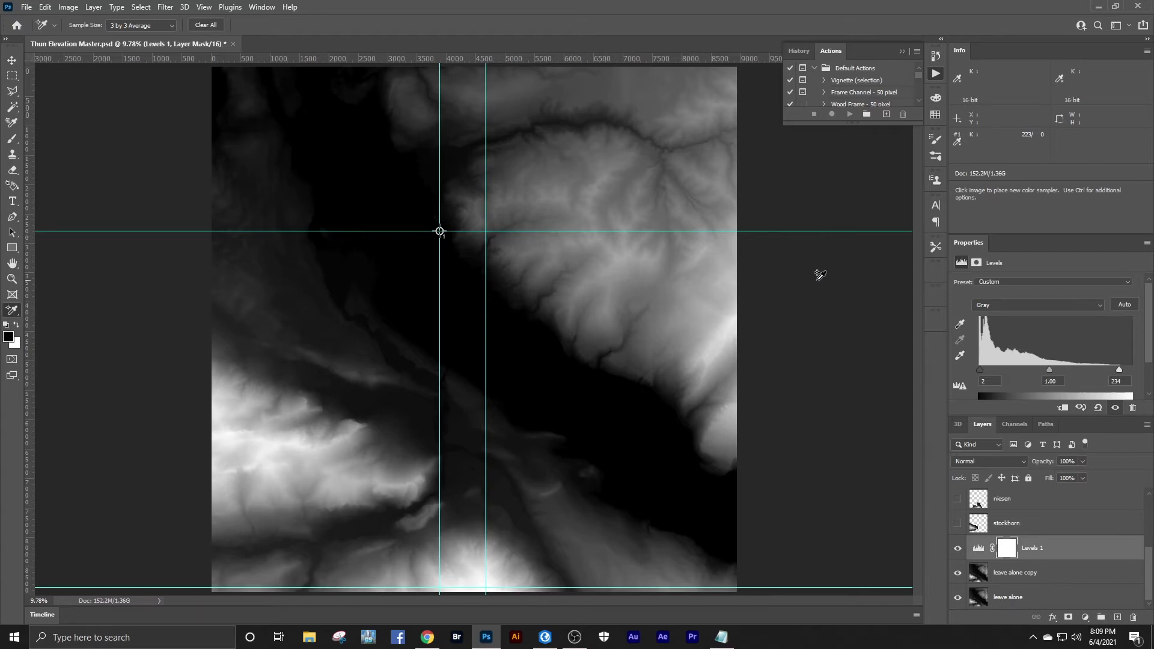
Raise the Levels output black level until the colour sampler reads 1671, and merge the Levels adjustment with the leave alone copy layer.
key(v)
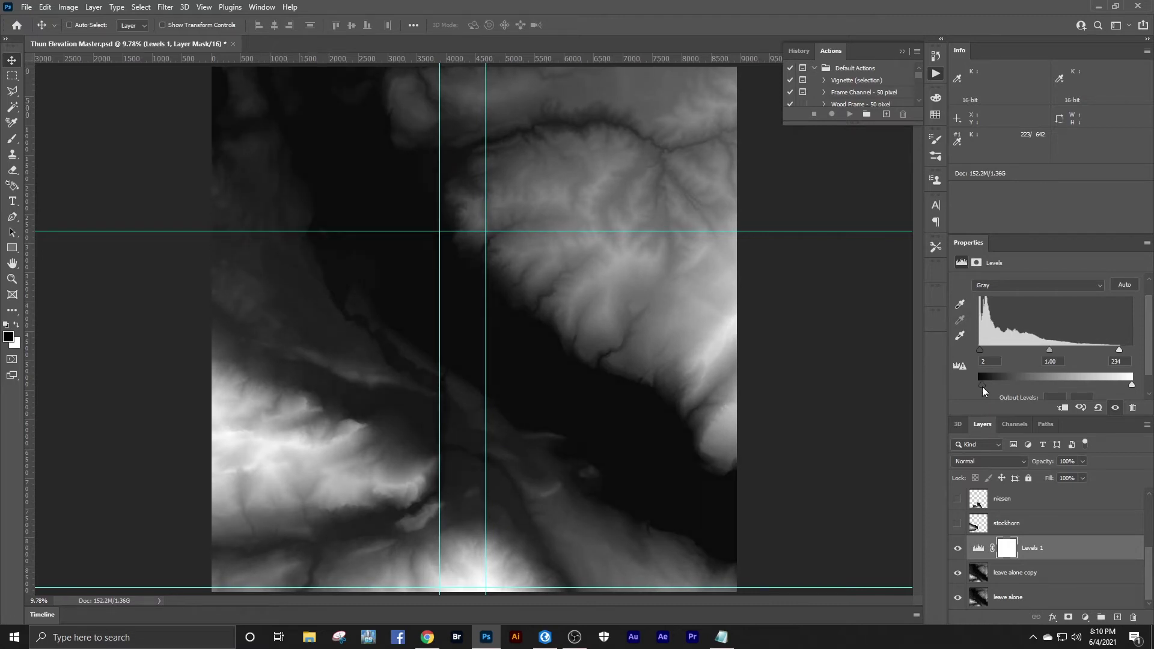
drag(982, 387, 985, 387)
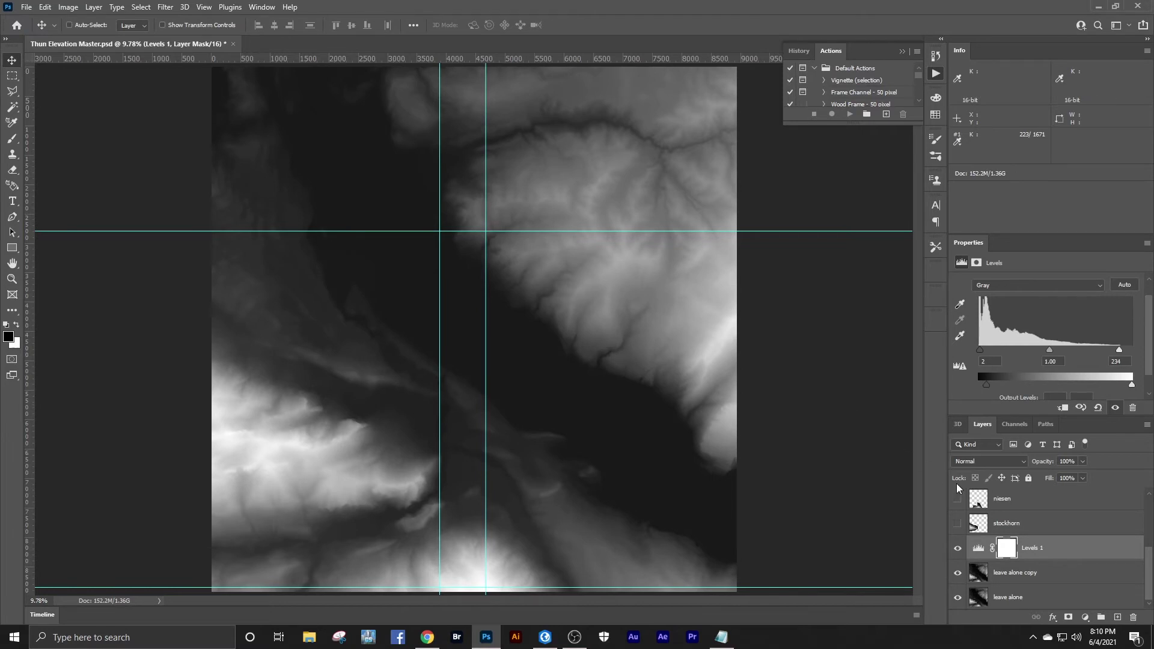
shift+click(1013, 576)
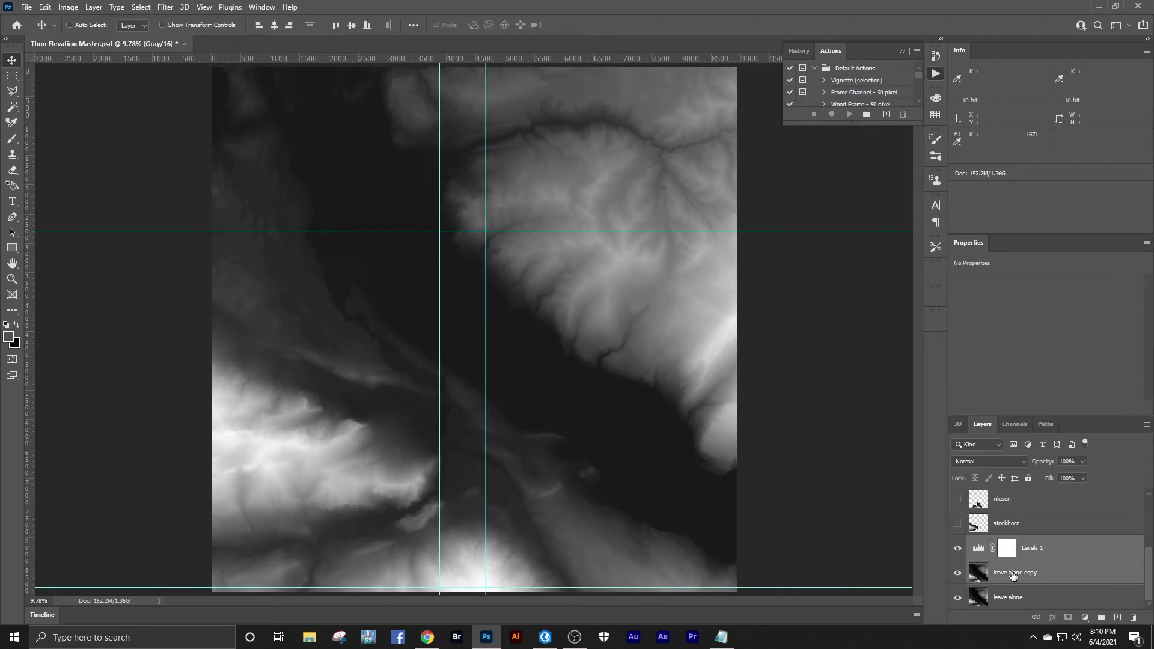
right_click(1013, 574)
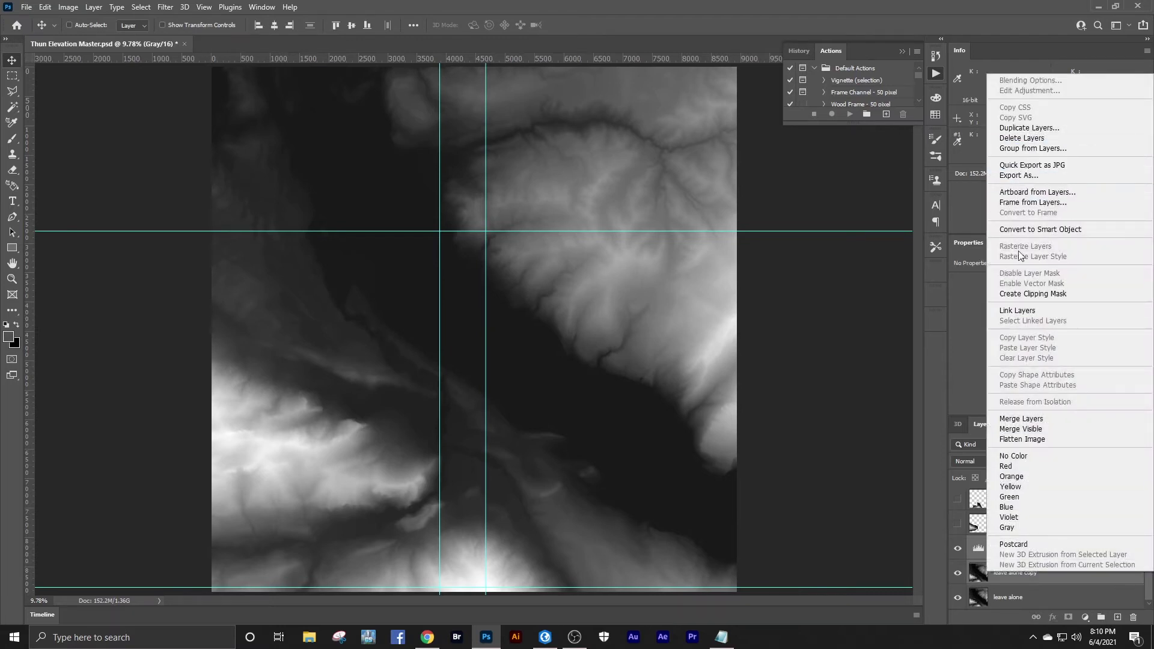
click(1005, 419)
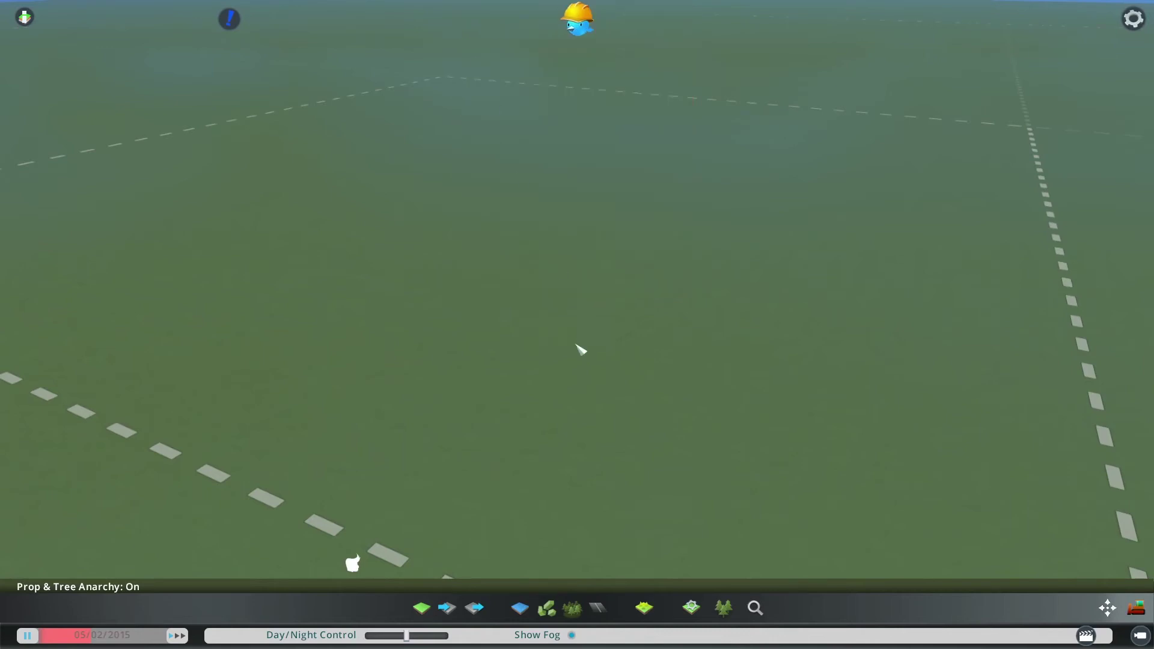
In the Cities: Skylines map editor, import the heightmap onemaxtest.png and close the import window.
click(447, 608)
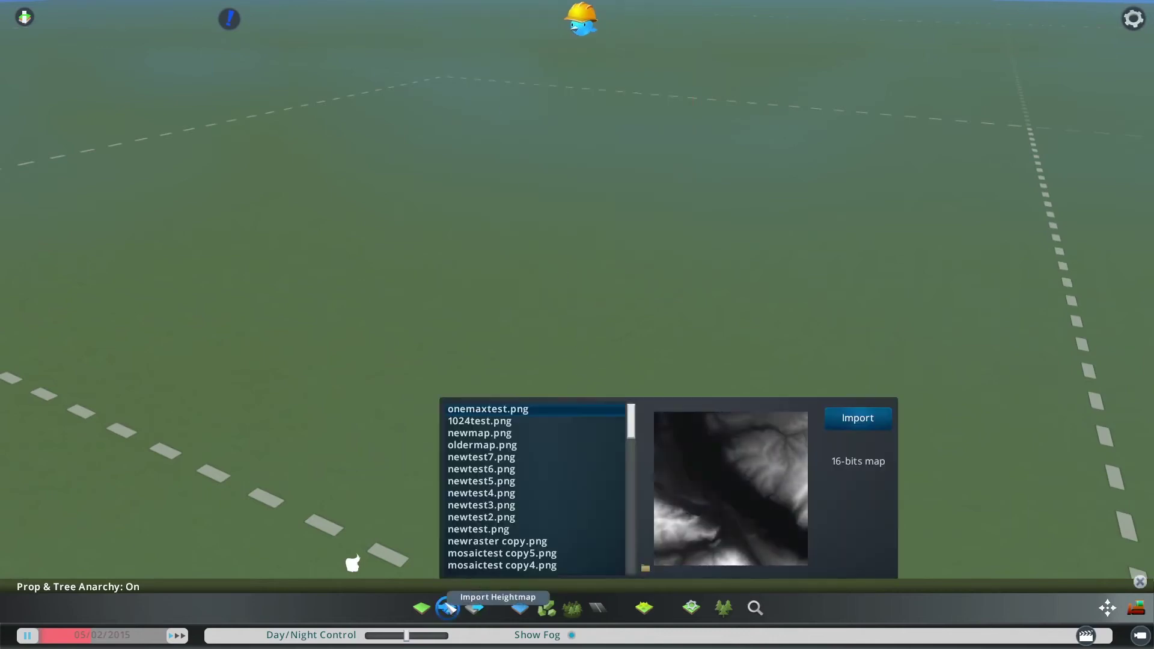
click(837, 422)
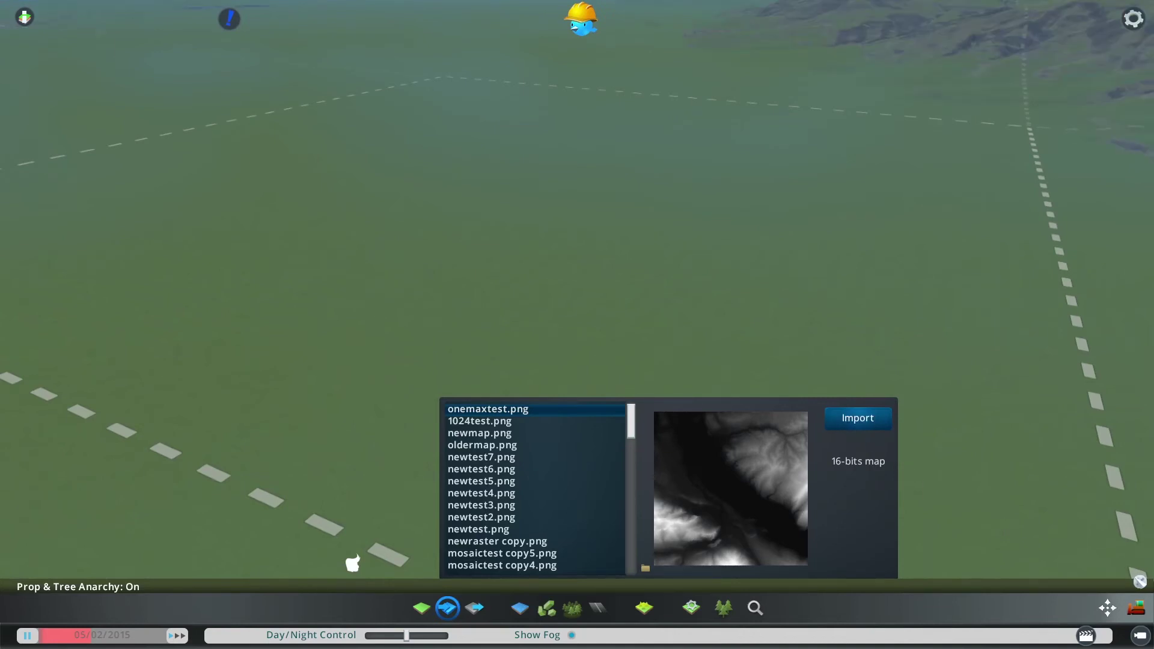
click(1140, 582)
Turn off the fog display and look over the imported mountain terrain beside the valley.
scroll(824, 433, down, 5)
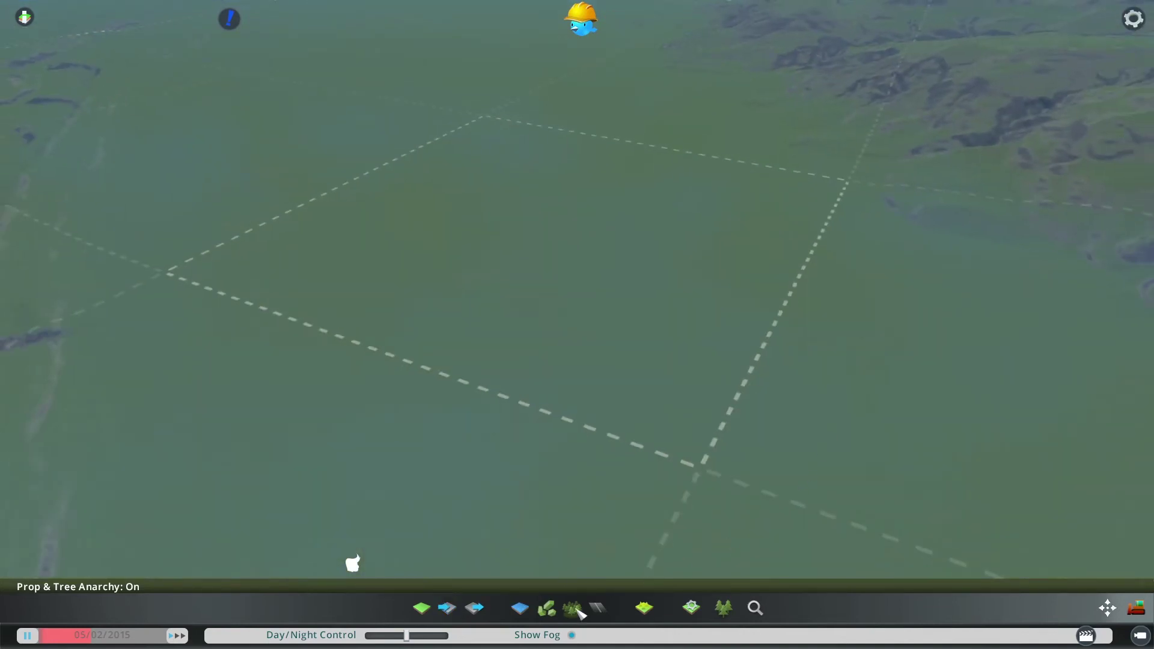
click(573, 635)
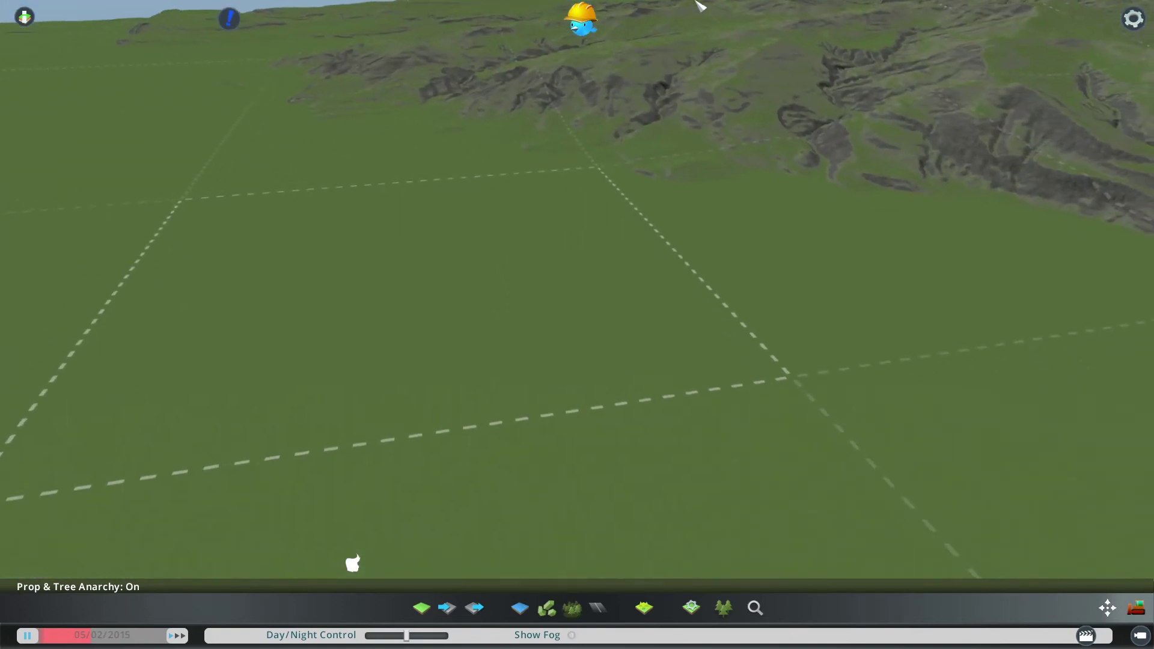
scroll(635, 169, down, 3)
middle_click(637, 168)
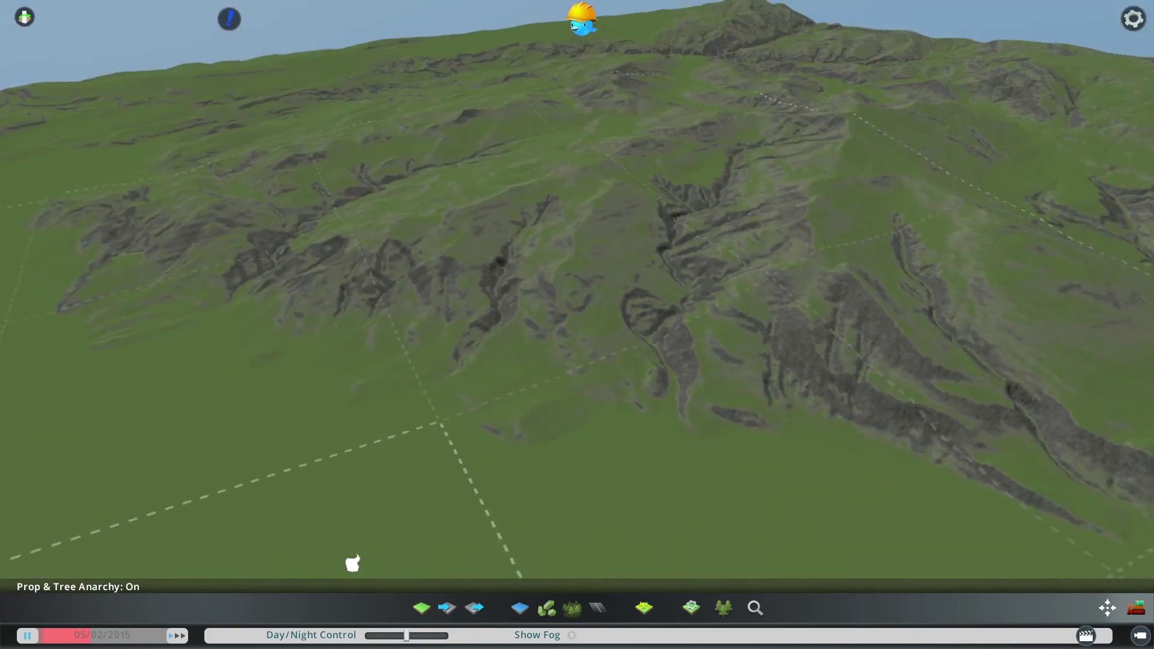
key(q)
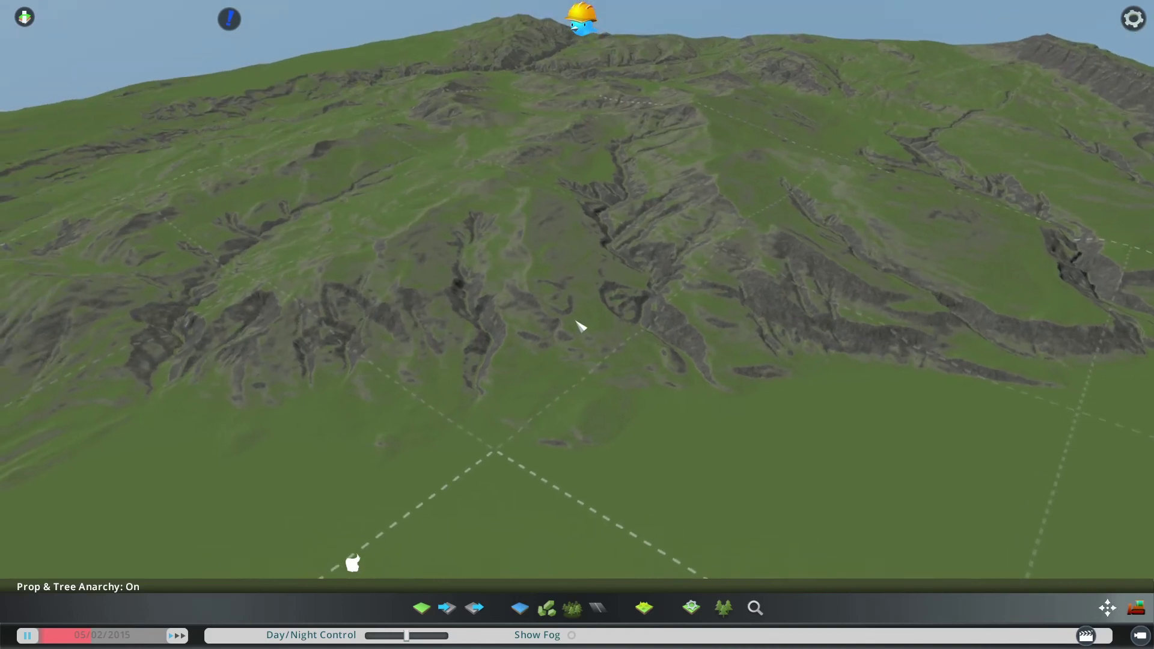
Examine the ravines, ridges and cliffs along the hills that border the flat valley.
scroll(574, 318, up, 3)
scroll(575, 318, down, 3)
mouse_move(832, 5)
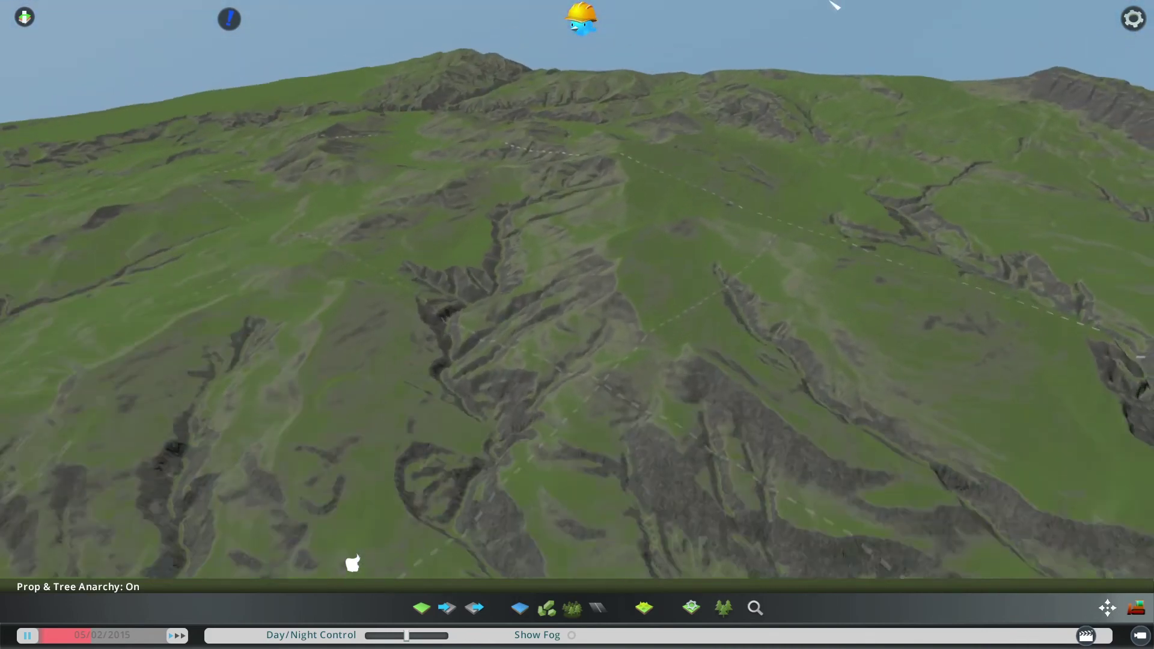
scroll(673, 264, up, 2)
scroll(673, 265, down, 3)
key(q)
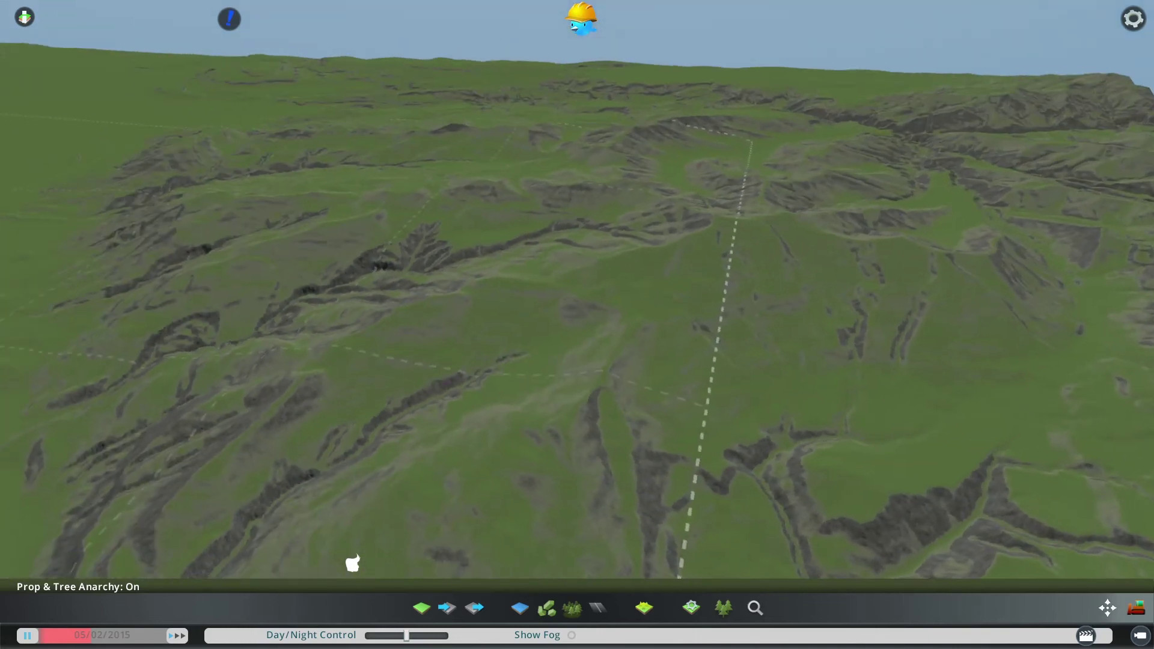
key(e)
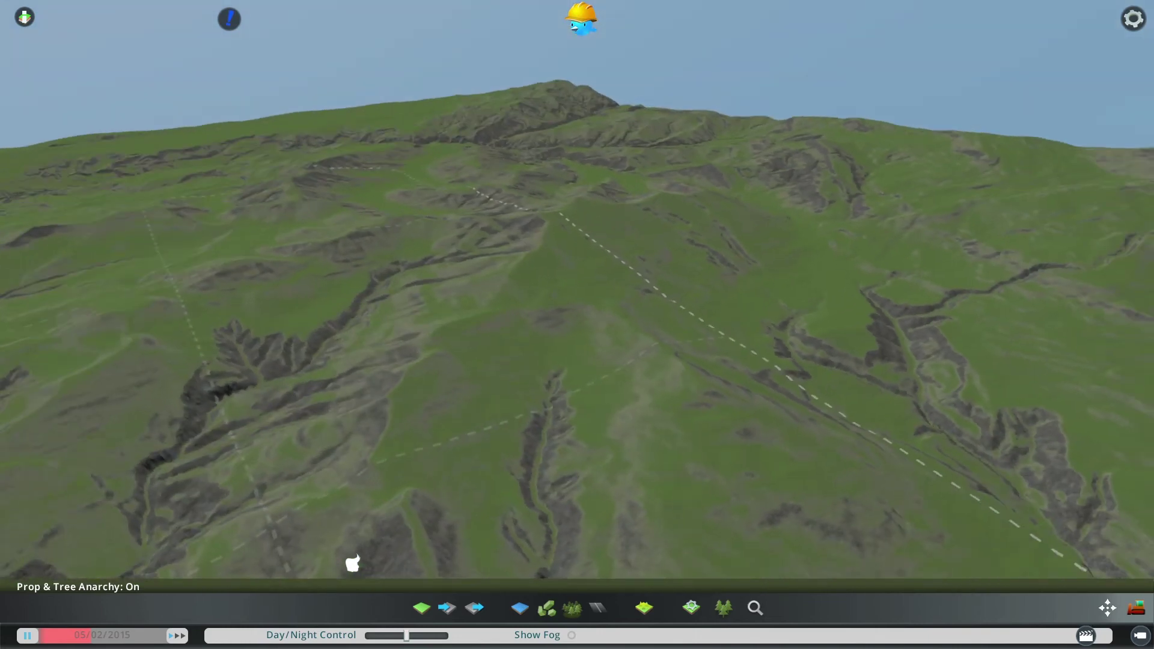
key(w)
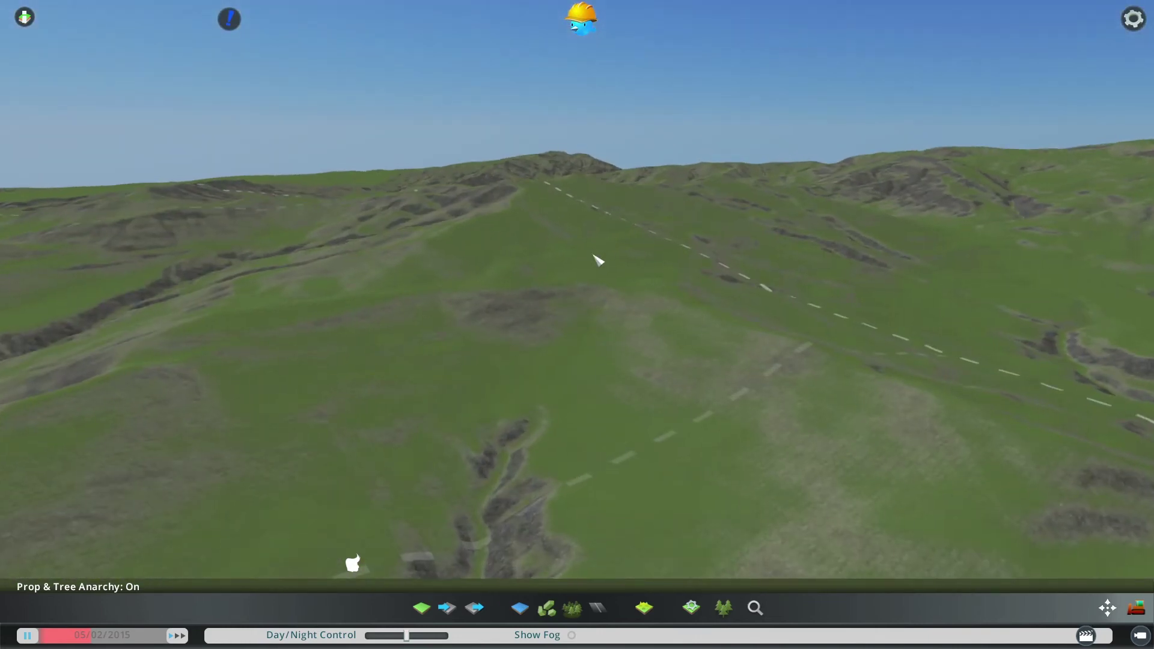
scroll(574, 294, down, 5)
key(s)
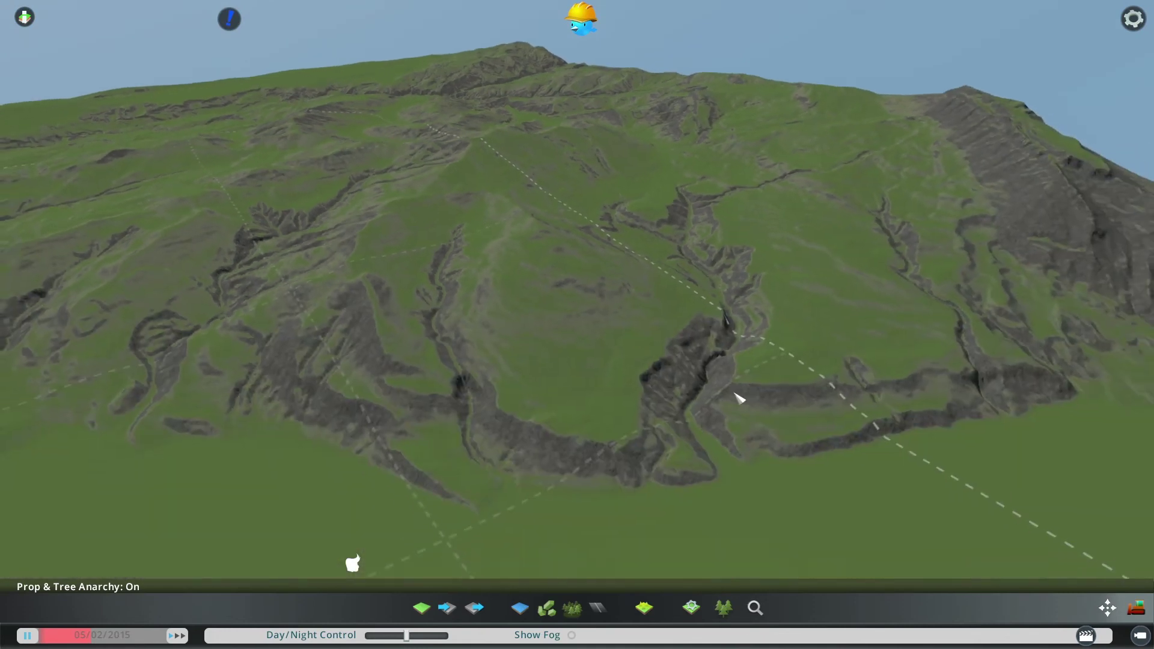
key(w)
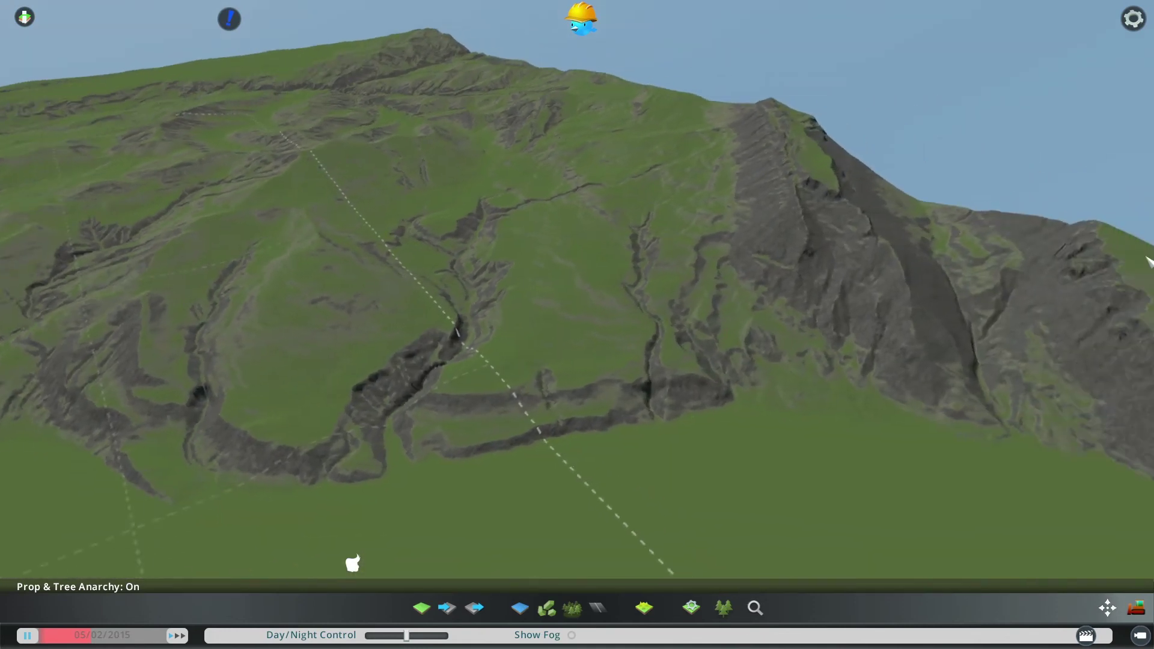
drag(840, 347, 582, 330)
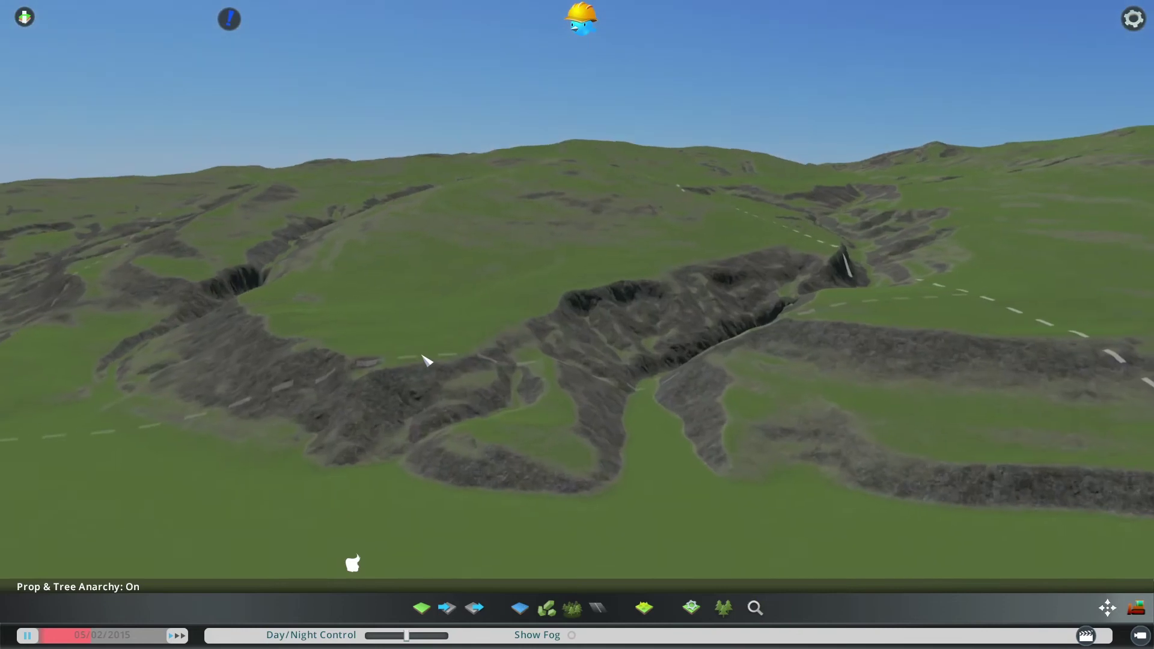
scroll(424, 358, down, 5)
drag(425, 360, 258, 360)
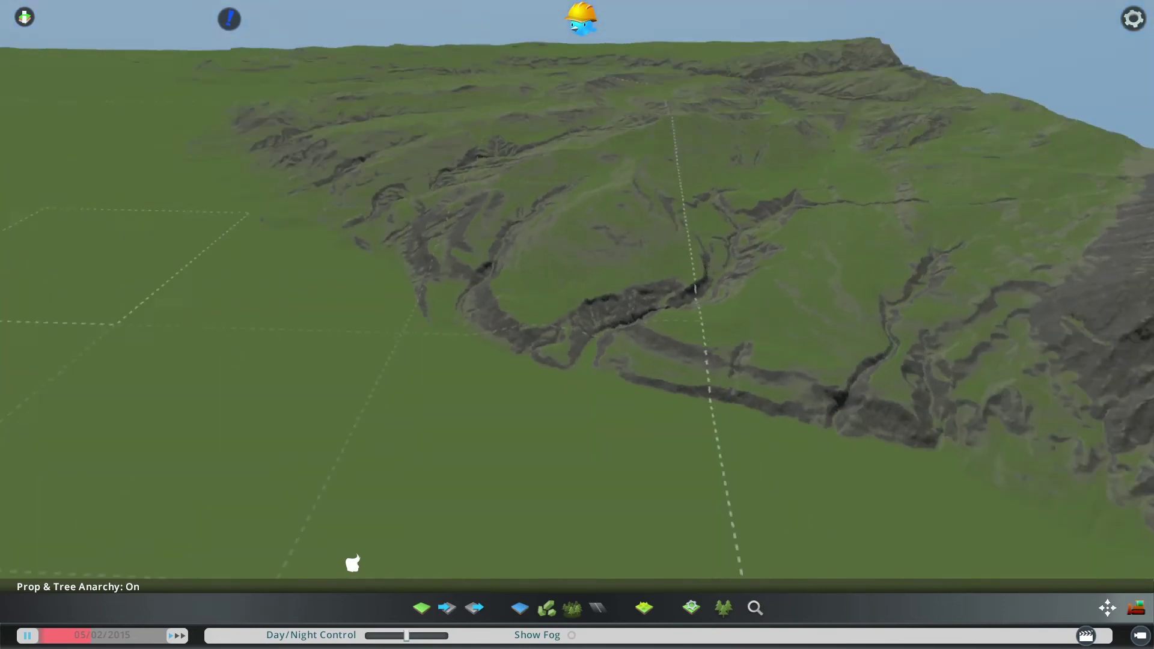
Inspect the steep mountain slopes, the isolated rocky mound and the high peaks across the valley.
scroll(546, 199, down, 3)
key(a)
scroll(542, 232, up, 3)
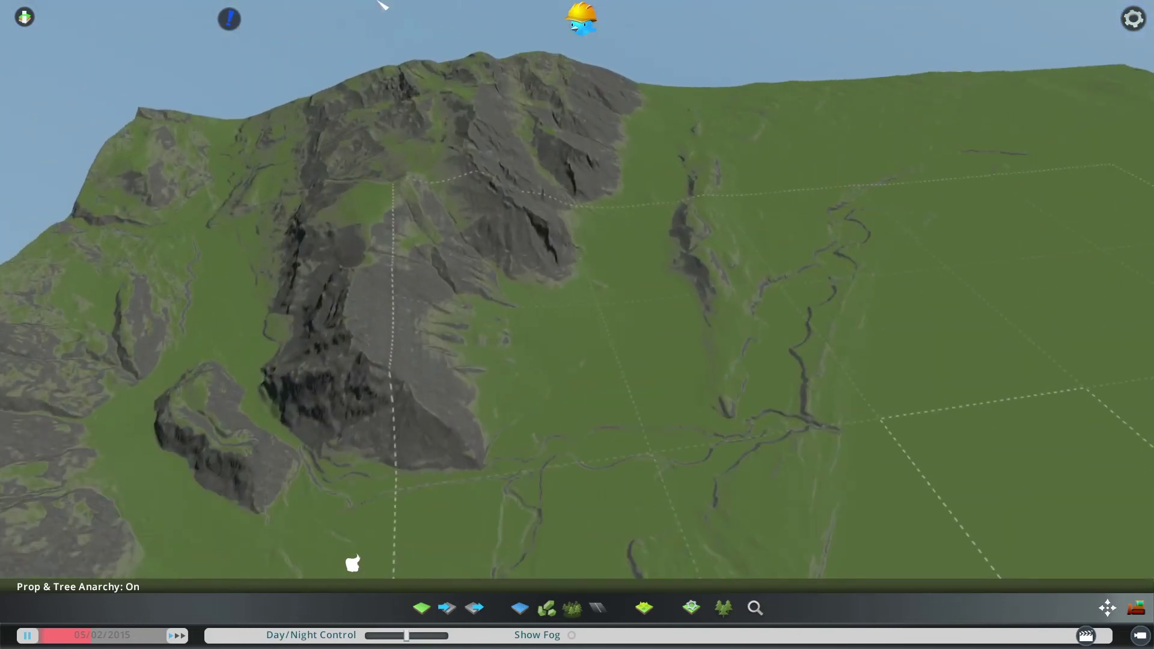
key(q)
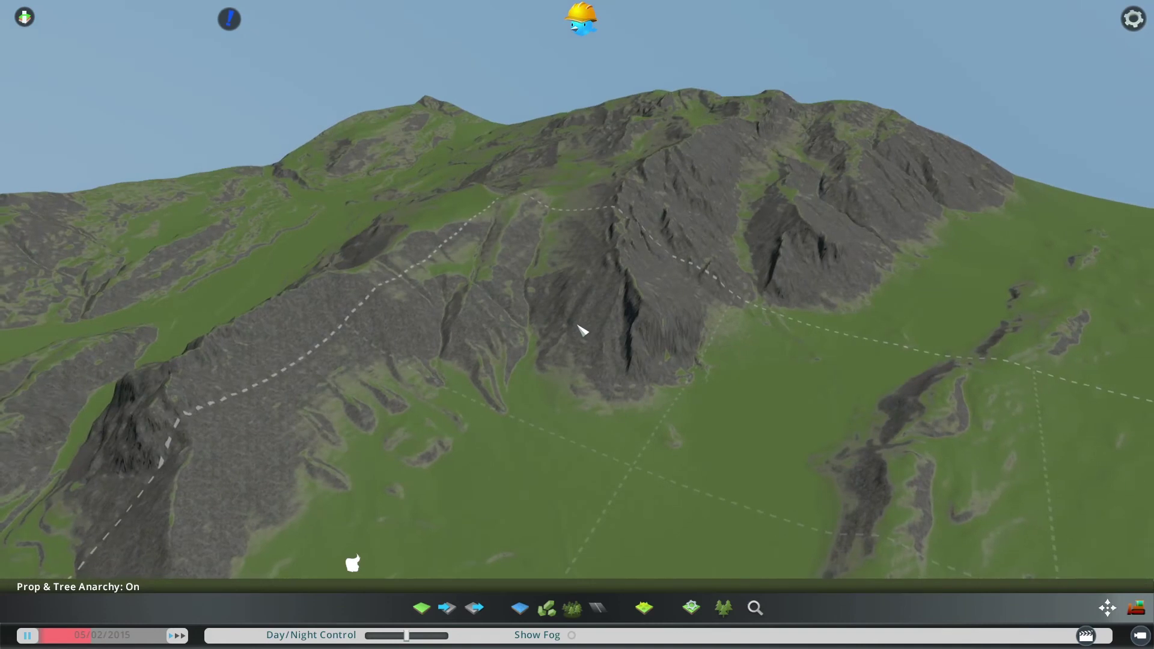
key(q)
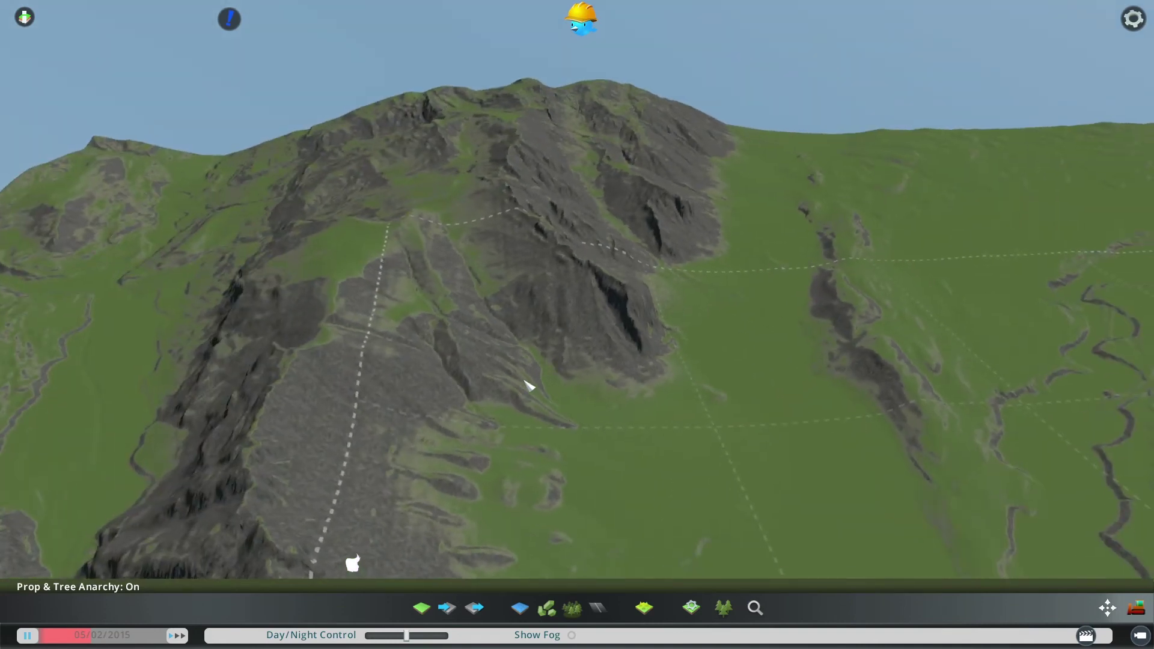
key(q)
key(q)
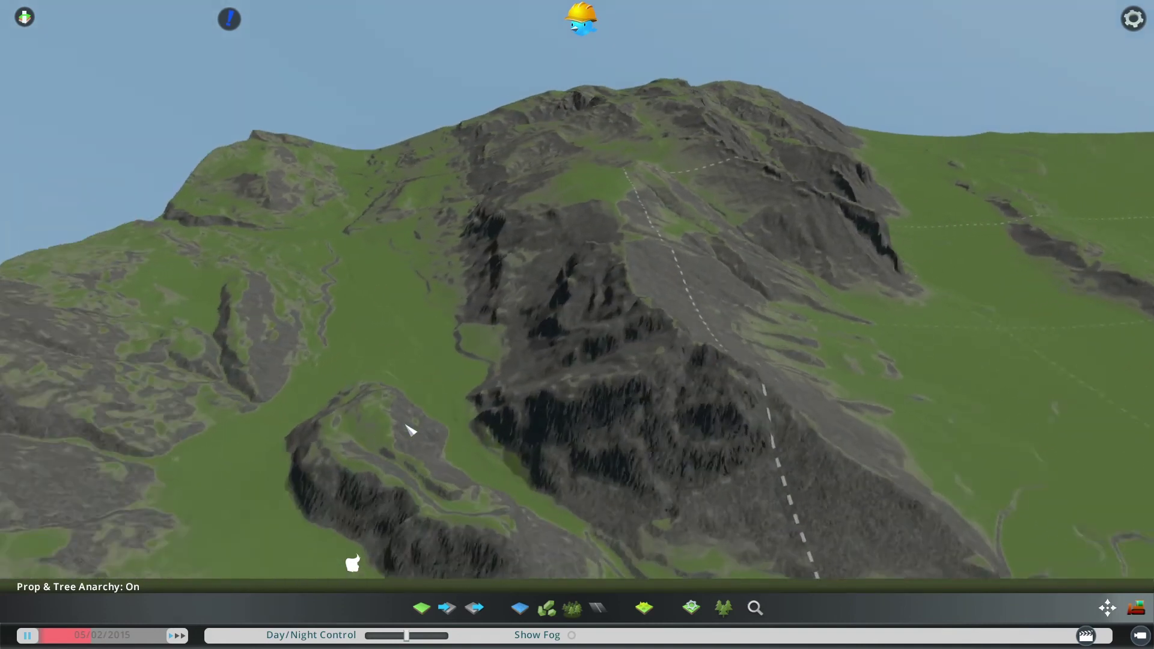
key(a)
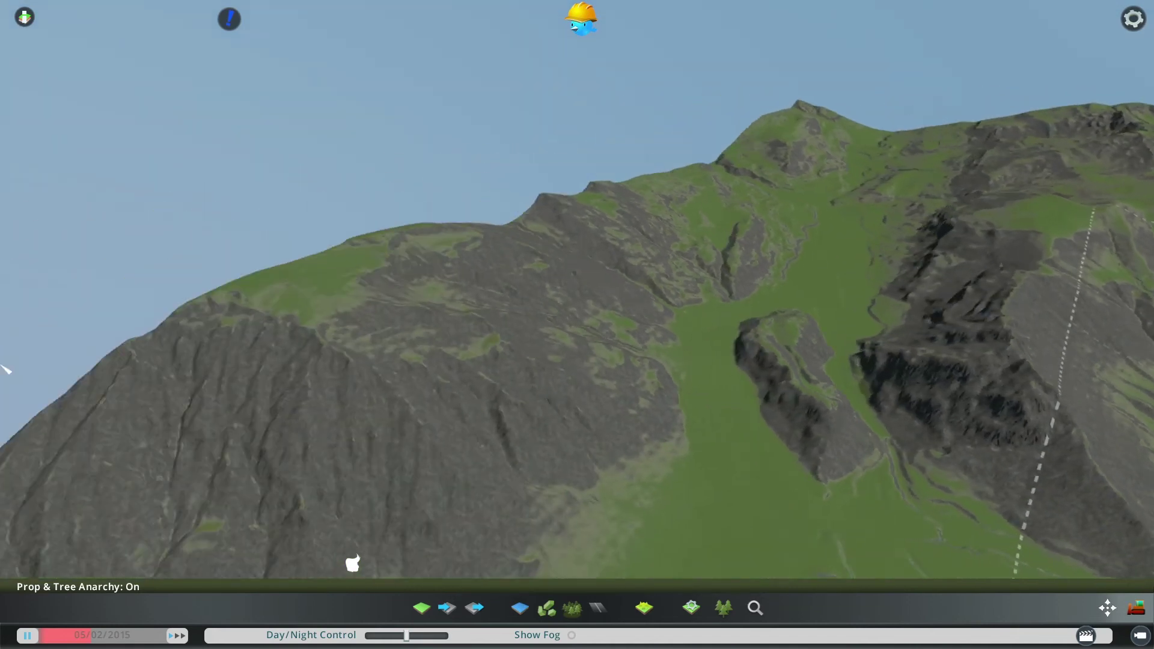
key(q)
key(q)
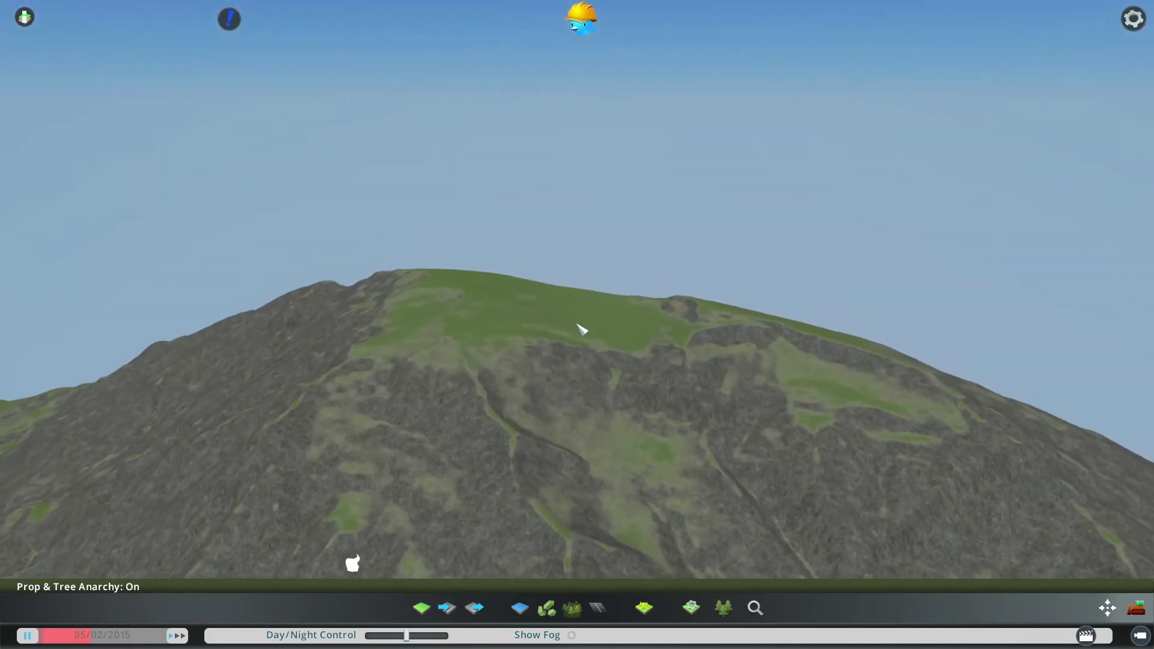
scroll(578, 326, down, 5)
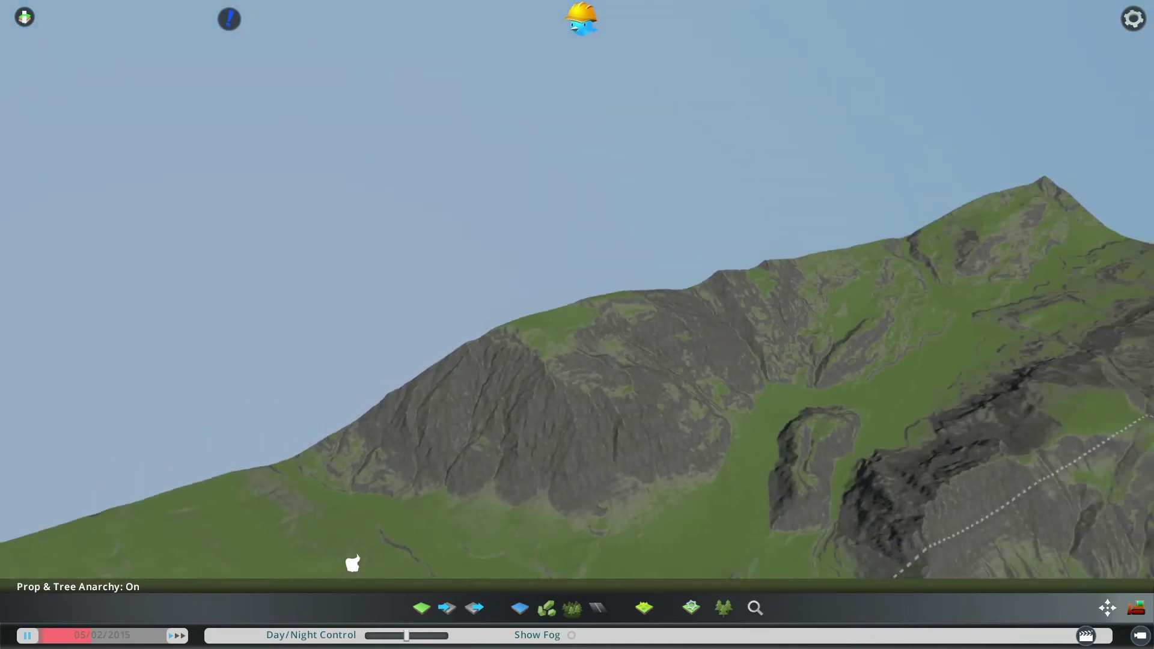
key(q)
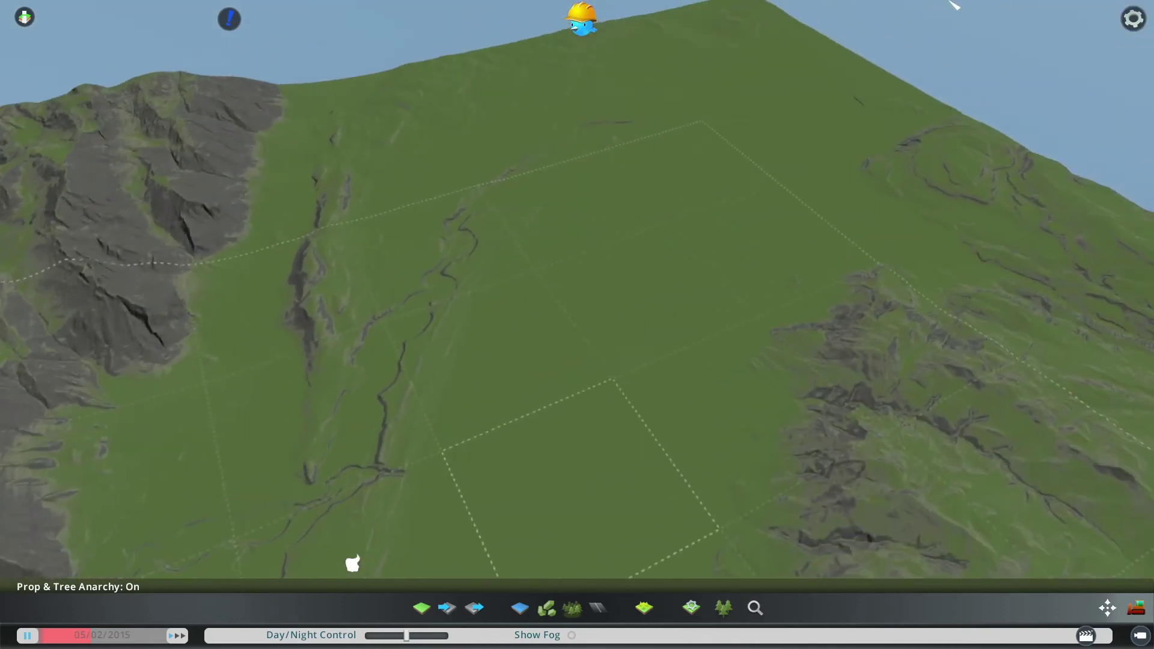
Sample the terrain height of the flat valley floor with the Level Terrain tool and close the terrain tools.
middle_click(708, 316)
scroll(578, 326, up, 1)
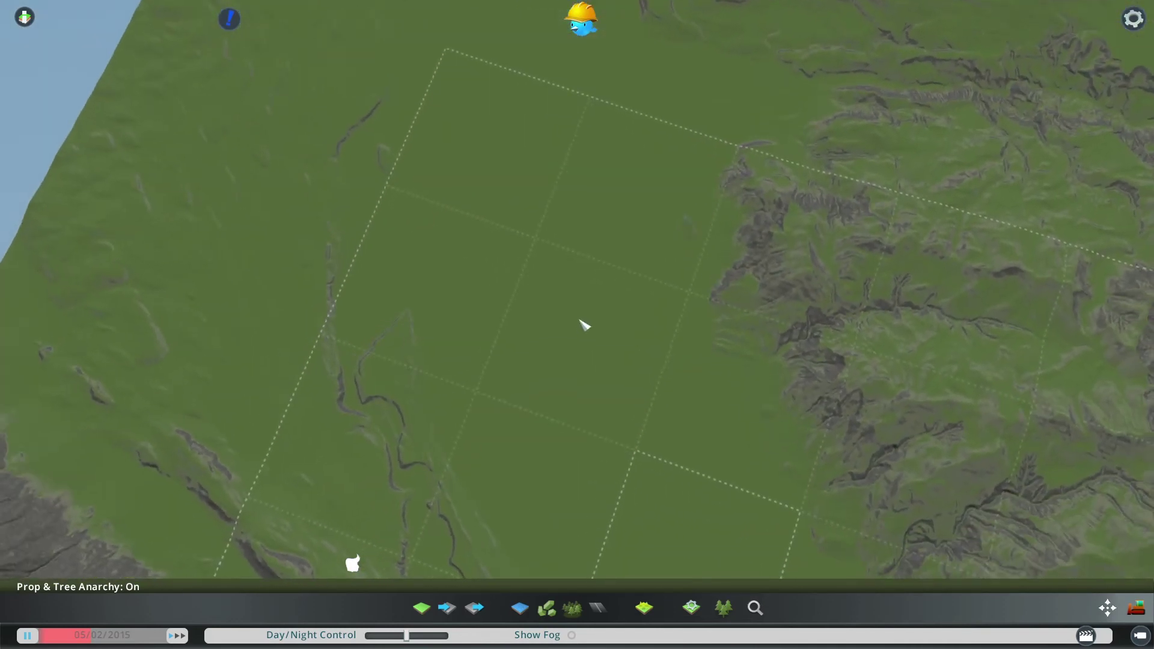
scroll(648, 440, up, 2)
middle_click(647, 440)
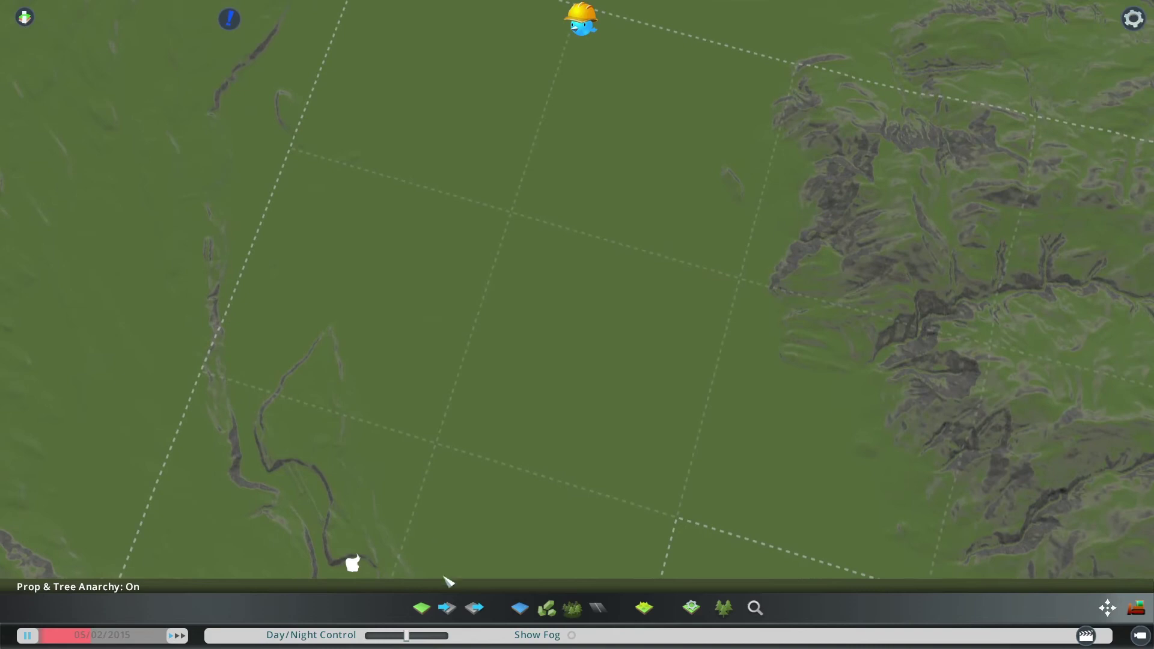
click(423, 607)
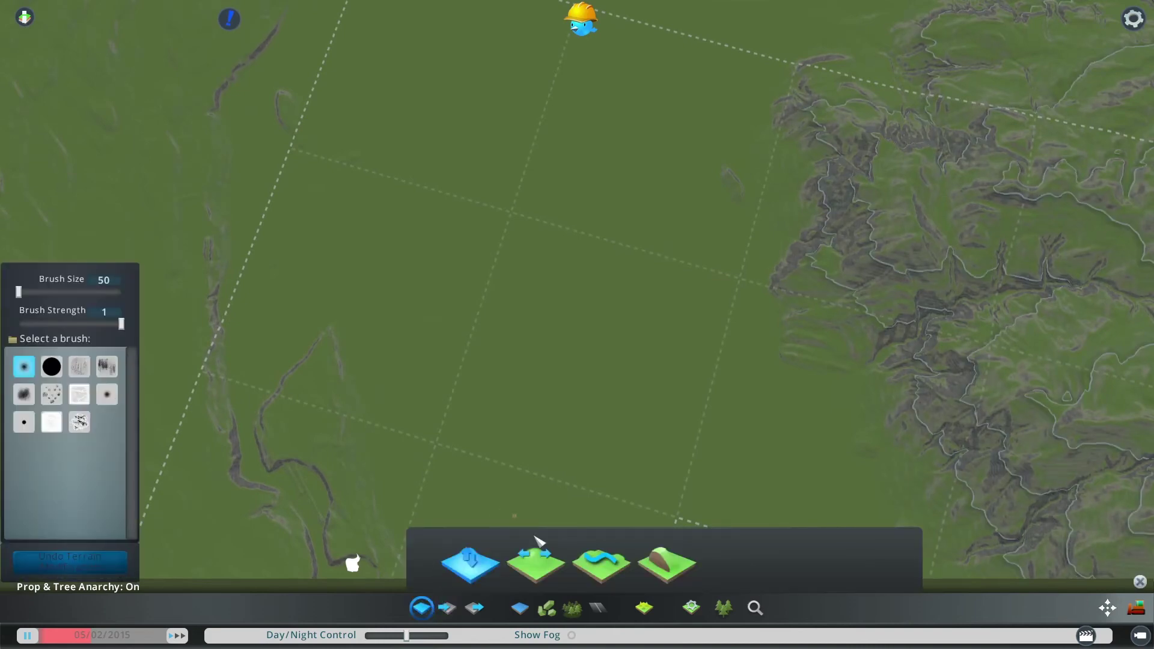
click(536, 562)
right_click(677, 351)
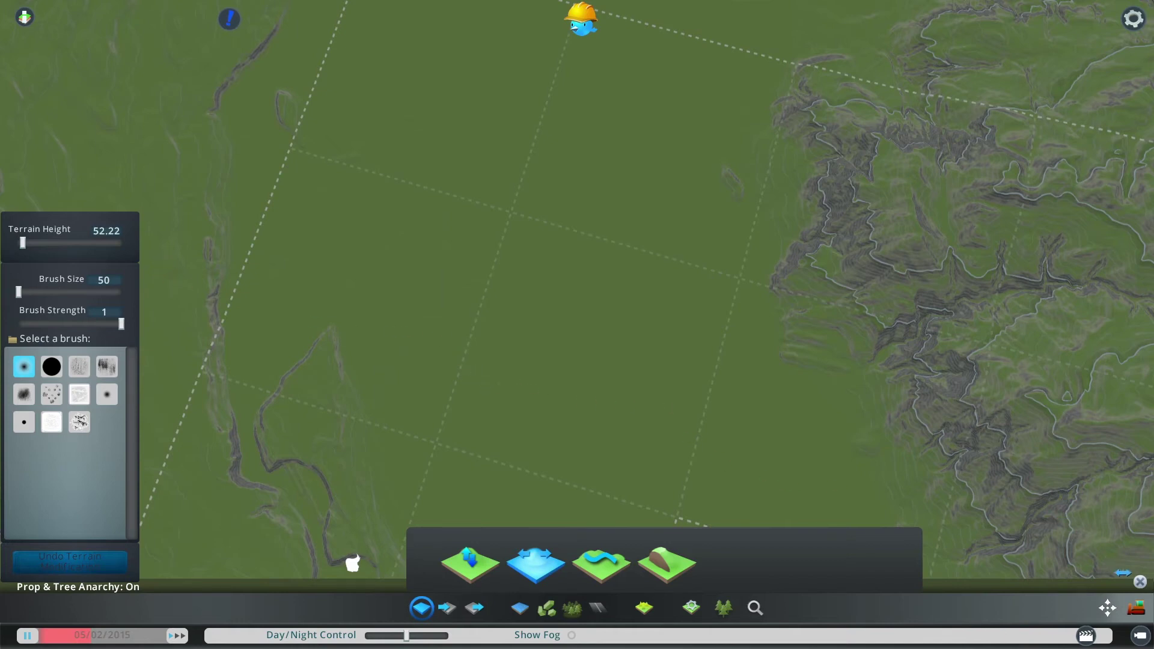
click(1140, 582)
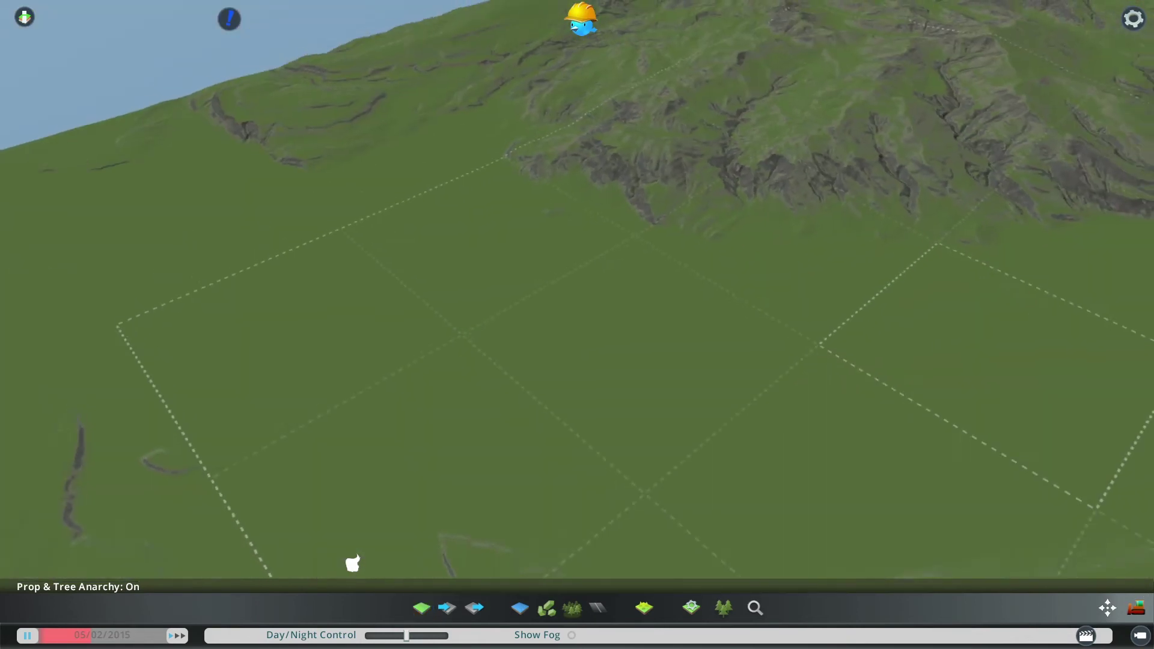
Check the transition from the flat valley floor to the surrounding foothills and gullies for natural-looking terrain.
scroll(644, 188, up, 3)
scroll(641, 183, down, 2)
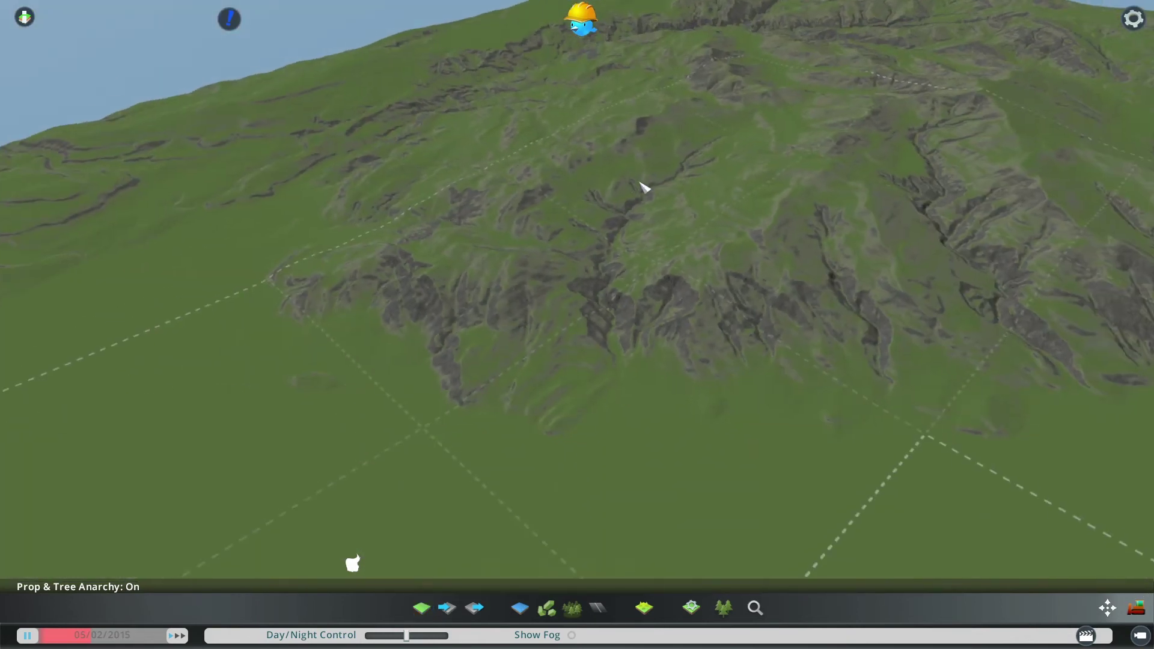
drag(271, 188, 778, 323)
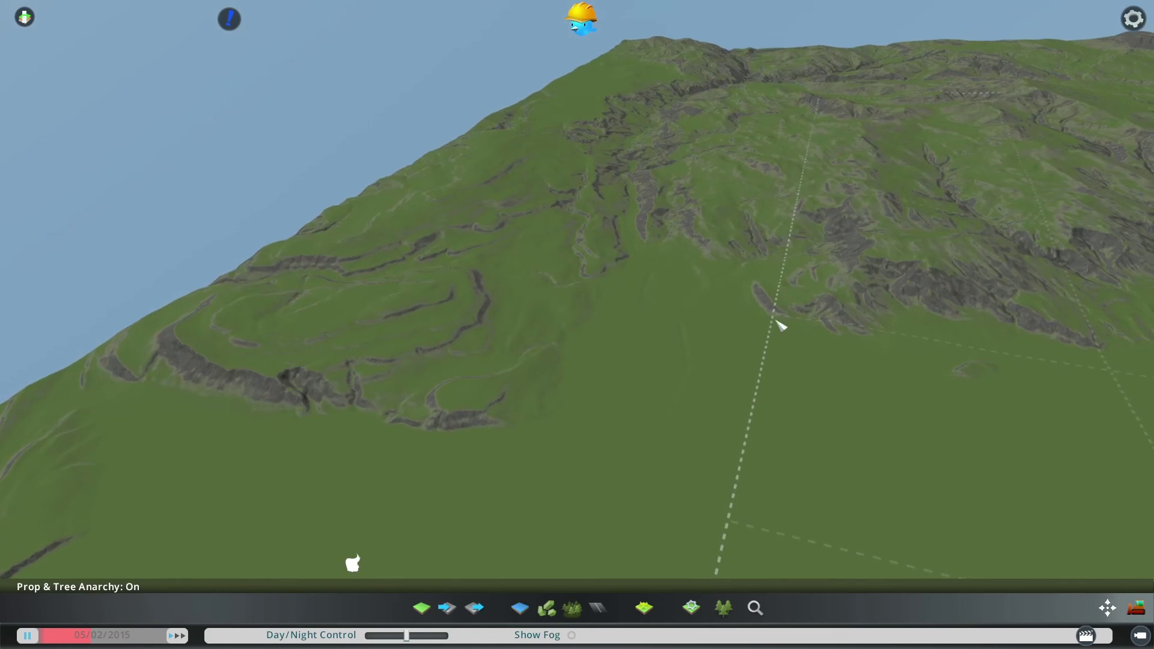
mouse_move(1152, 323)
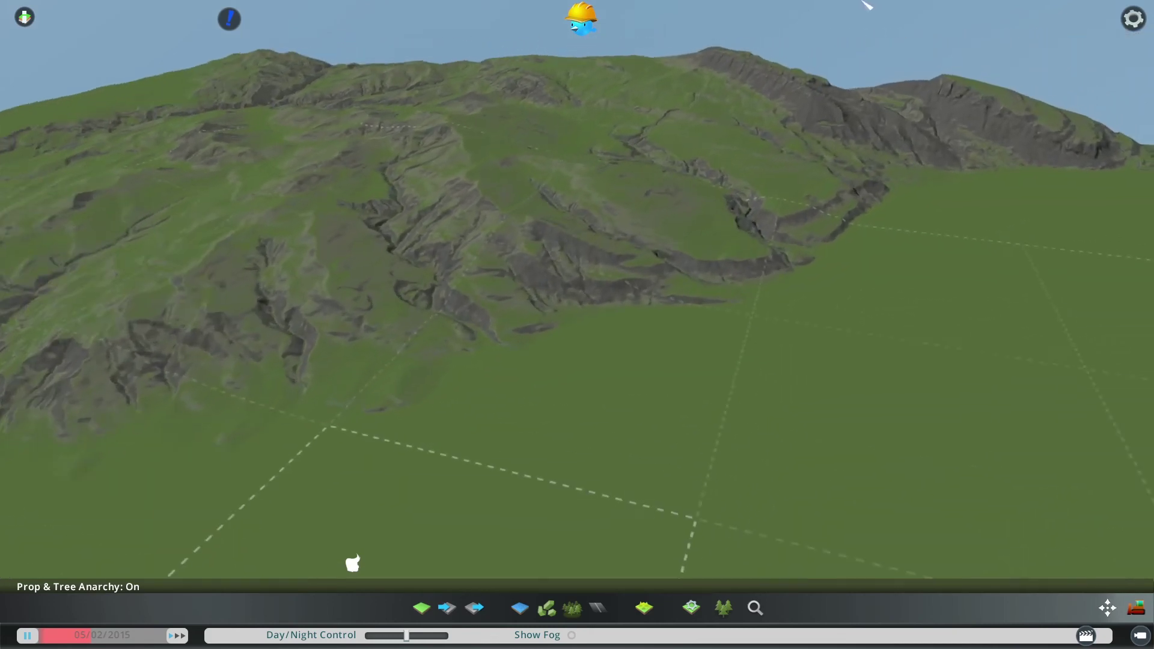
drag(862, 1, 578, 325)
scroll(579, 325, up, 3)
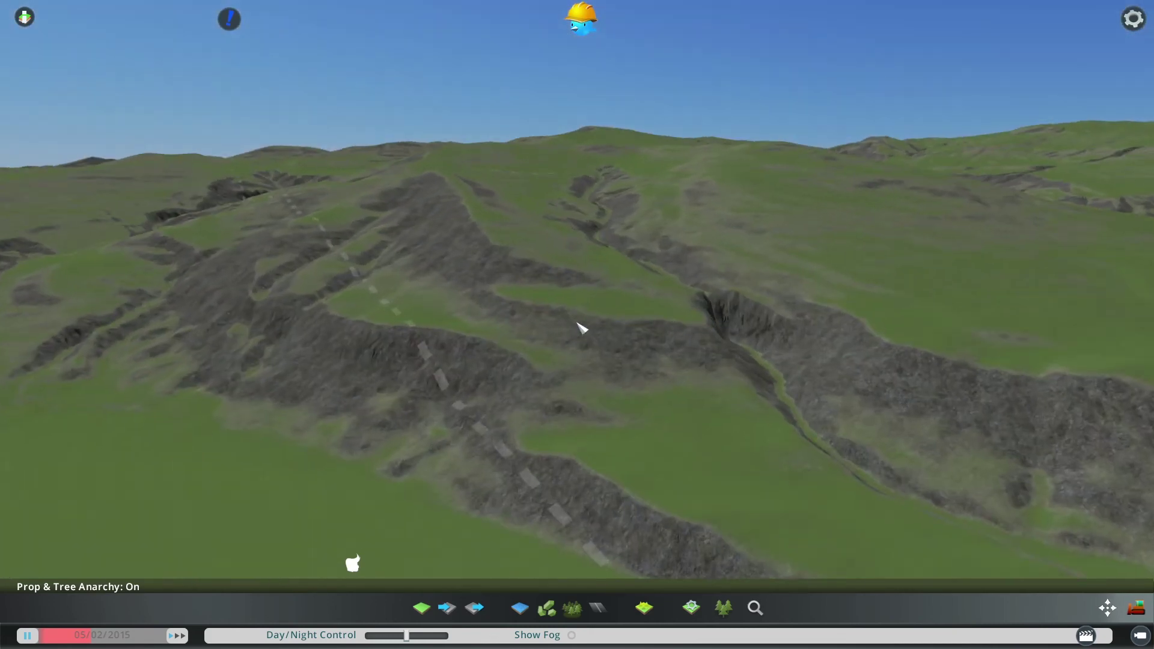
scroll(580, 327, down, 2)
drag(580, 328, 582, 331)
scroll(581, 331, down, 1)
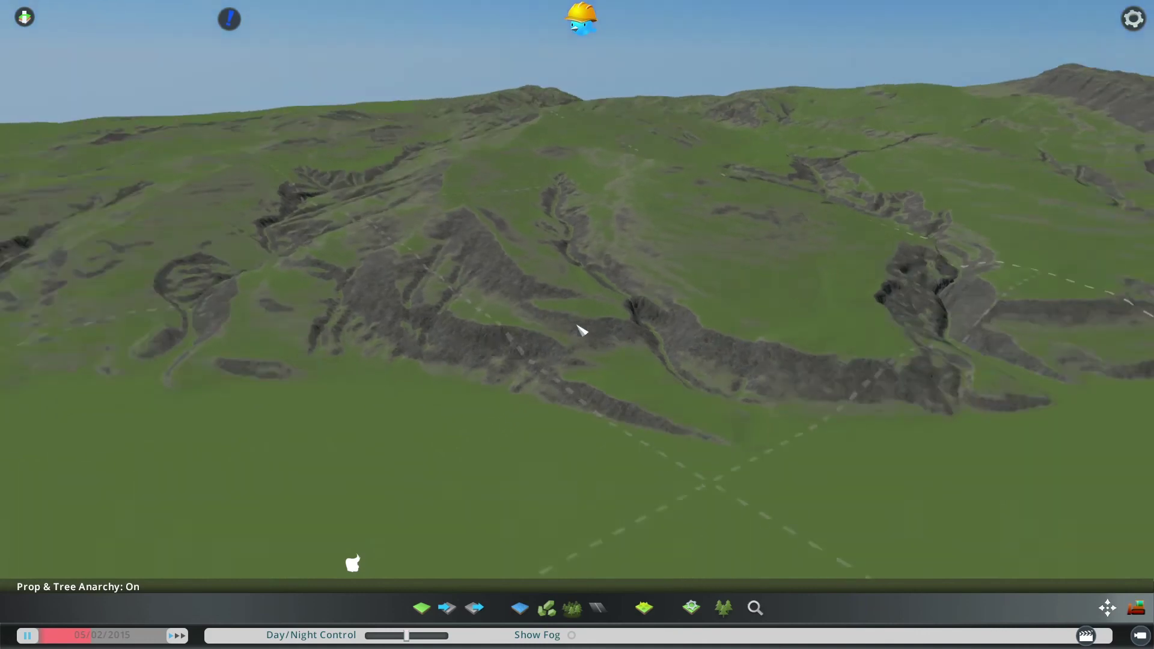
scroll(578, 330, down, 2)
drag(575, 386, 607, 386)
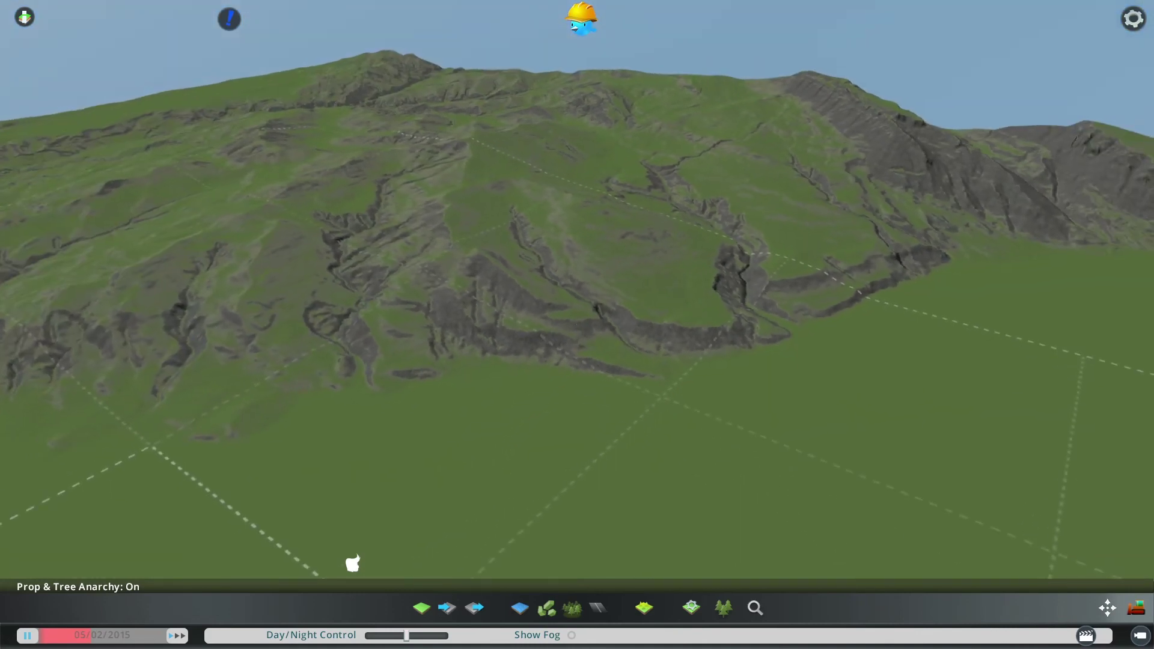
key(f)
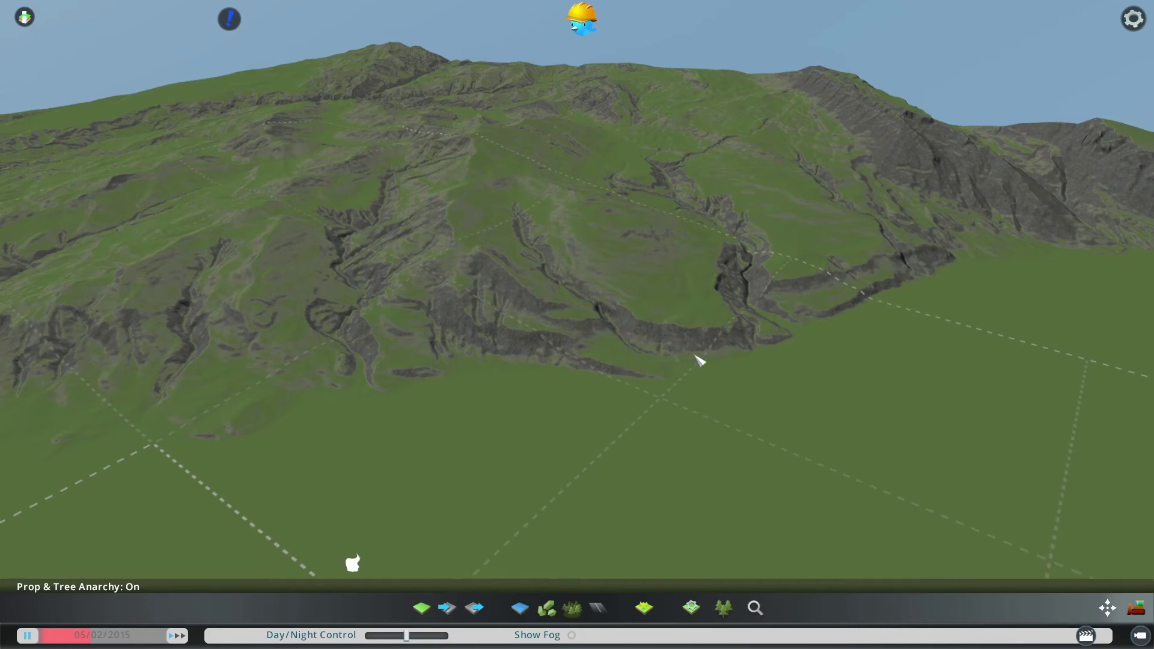
scroll(700, 360, down, 3)
Sample the terrain height on the narrow rocky ridge crossing the tile boundary with the Level Terrain tool.
drag(699, 360, 632, 56)
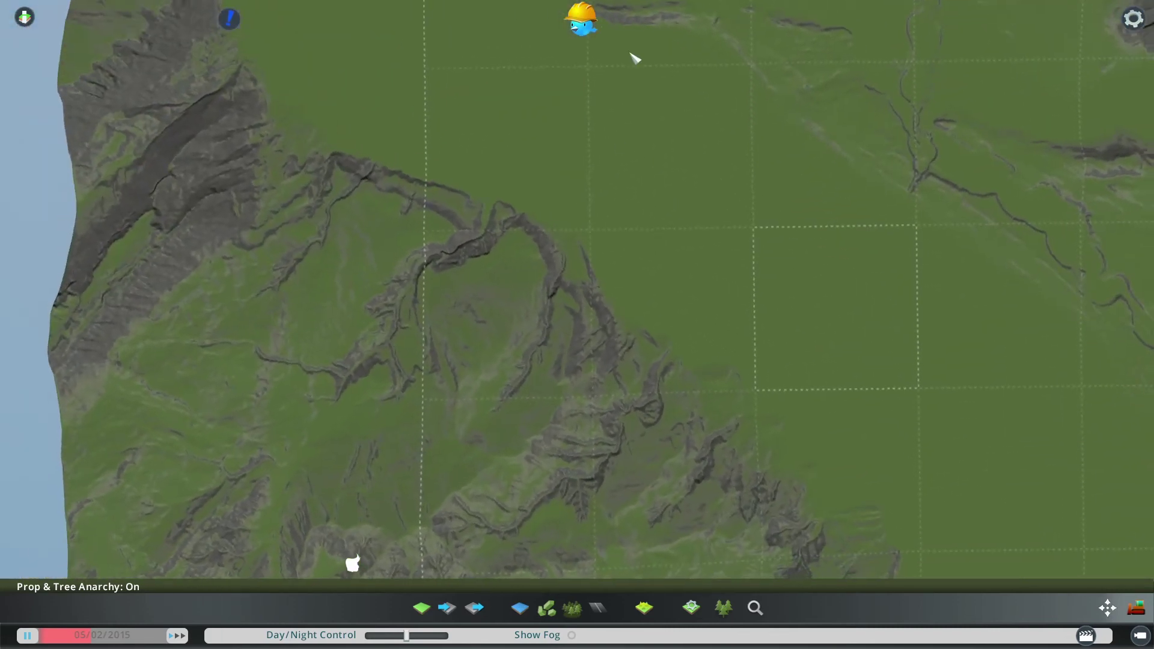
key(w)
scroll(567, 214, up, 5)
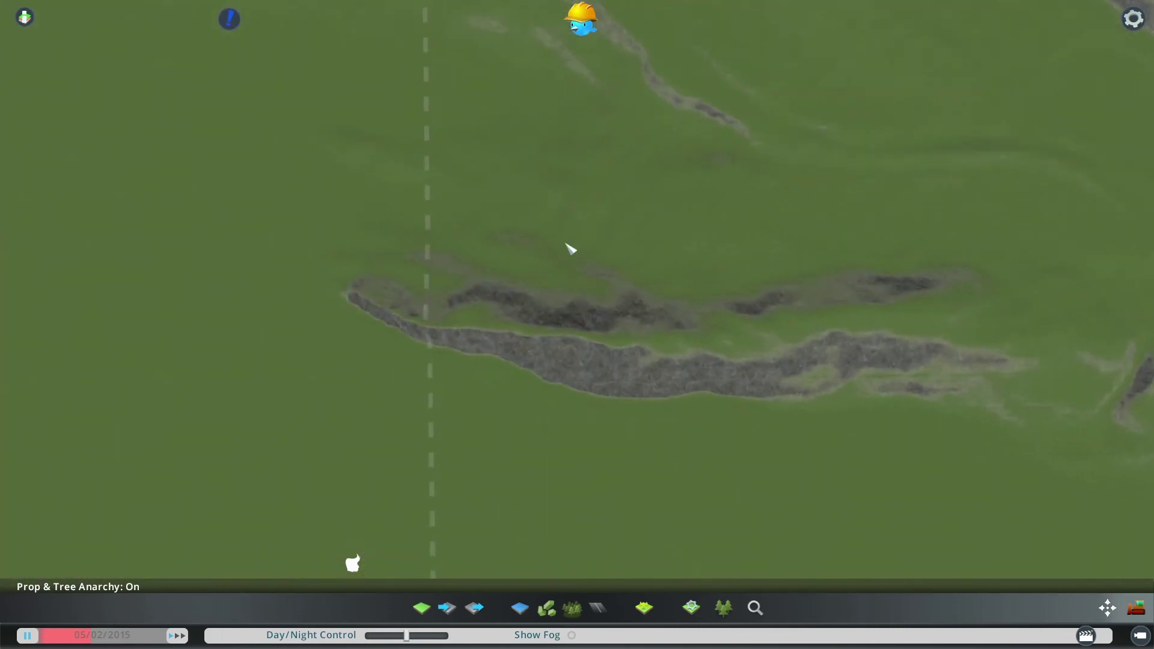
click(422, 608)
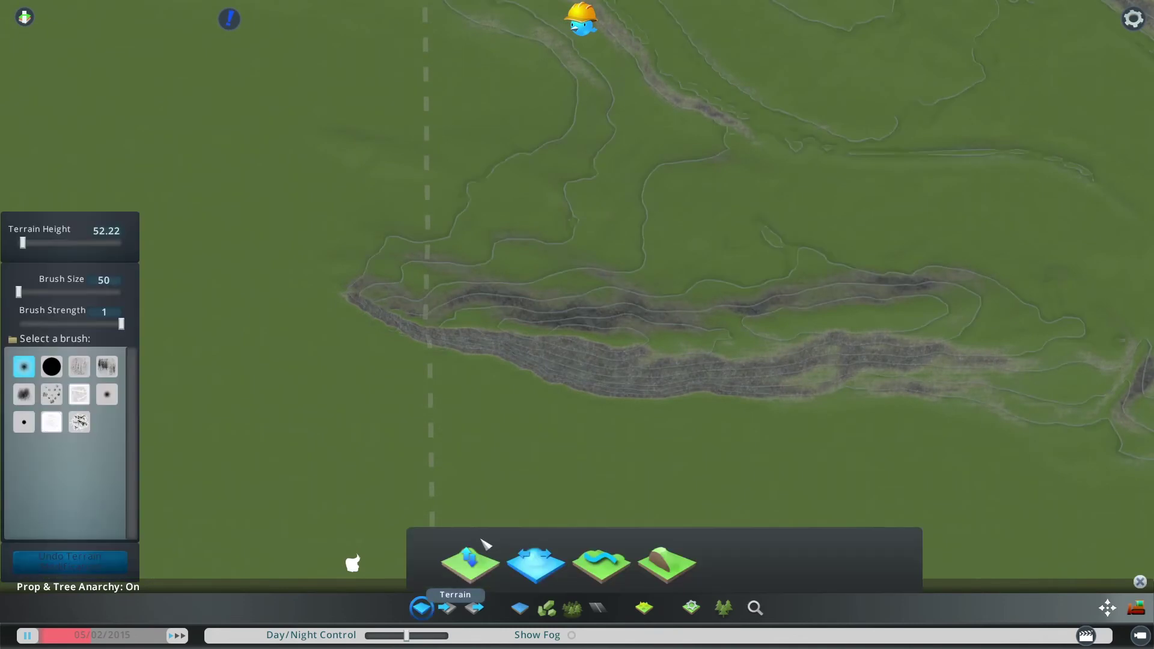
right_click(616, 339)
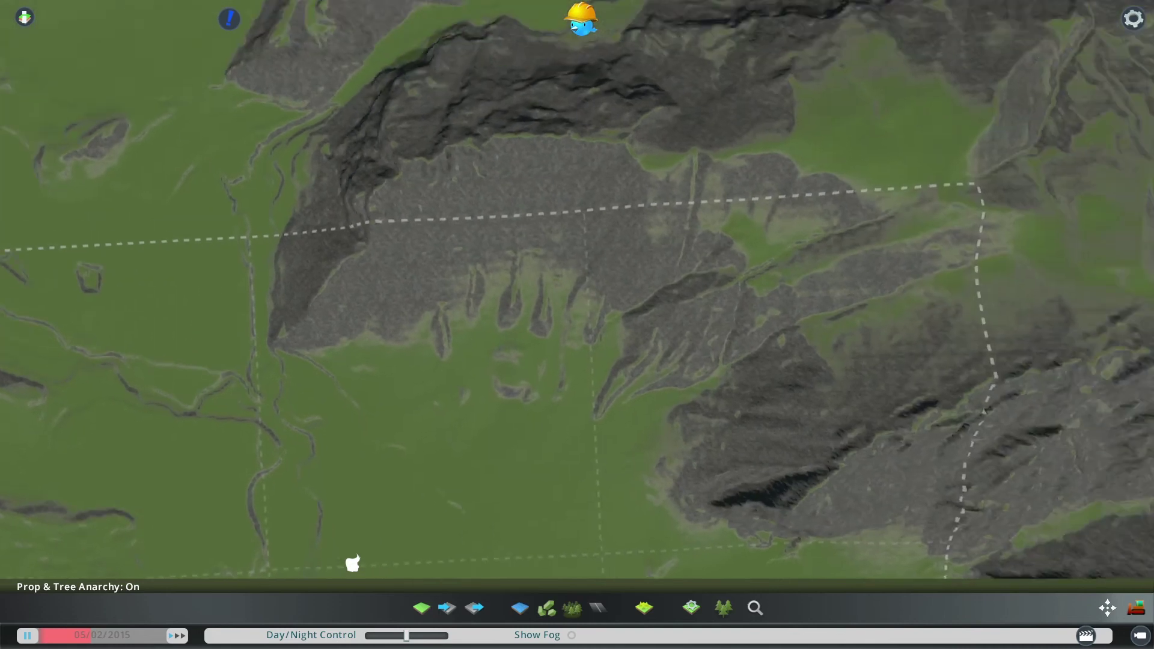
Consult the Thun Elevation Conversion spreadsheet in Chrome for the landmark heights, and look over the mountain terrain at the map's edge.
drag(1153, 33, 590, 39)
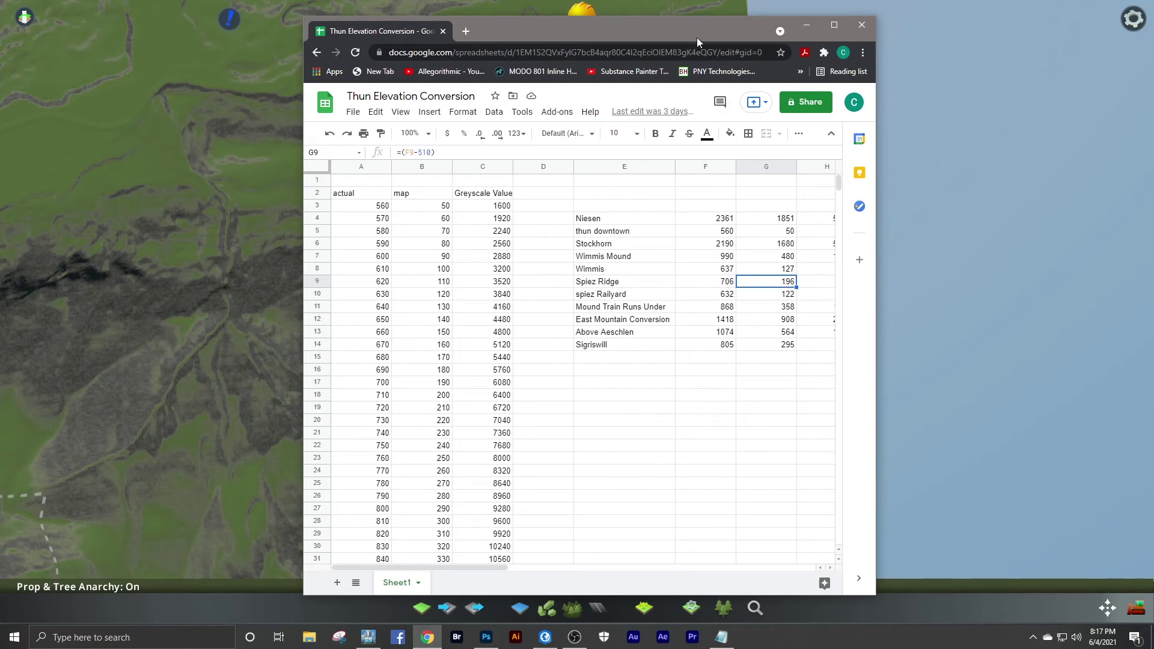
drag(681, 30, 755, 36)
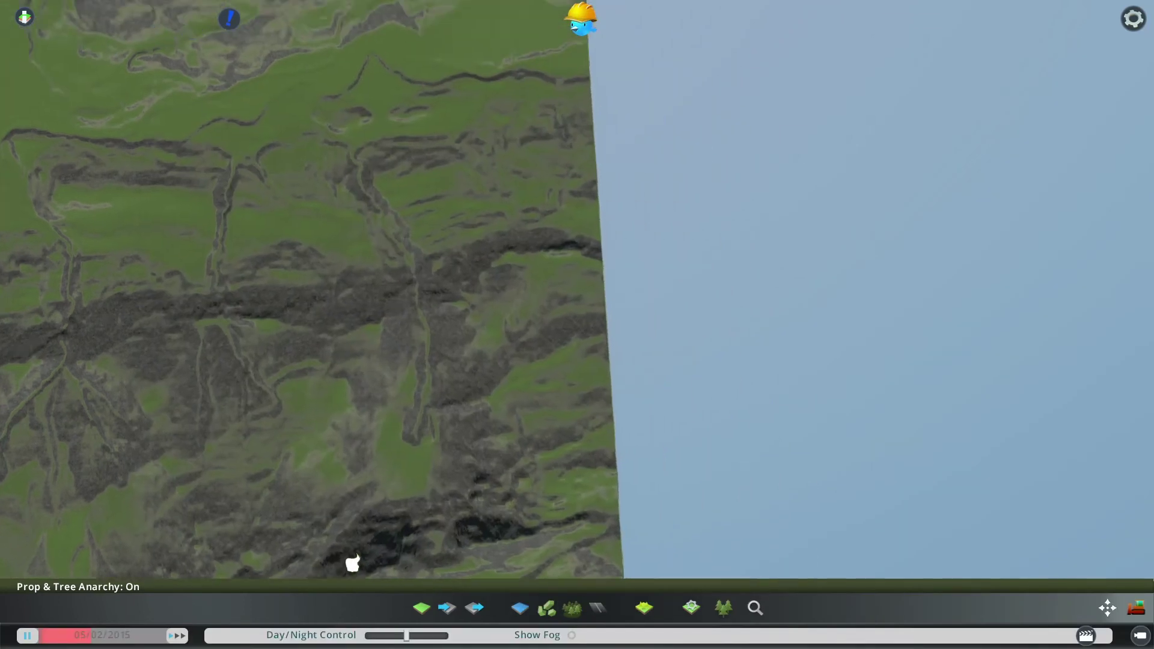
key(w)
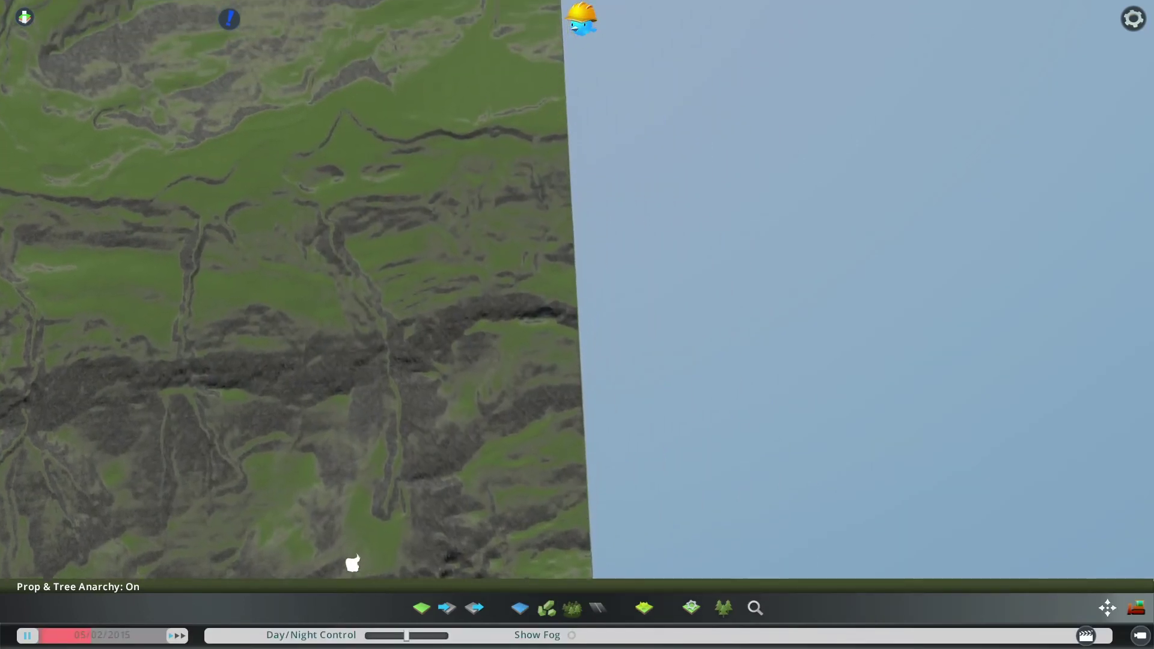
Examine the contour lines along the narrow rocky ridge crossing the tile boundary with the terrain tools, and close the tools.
mouse_move(1, 304)
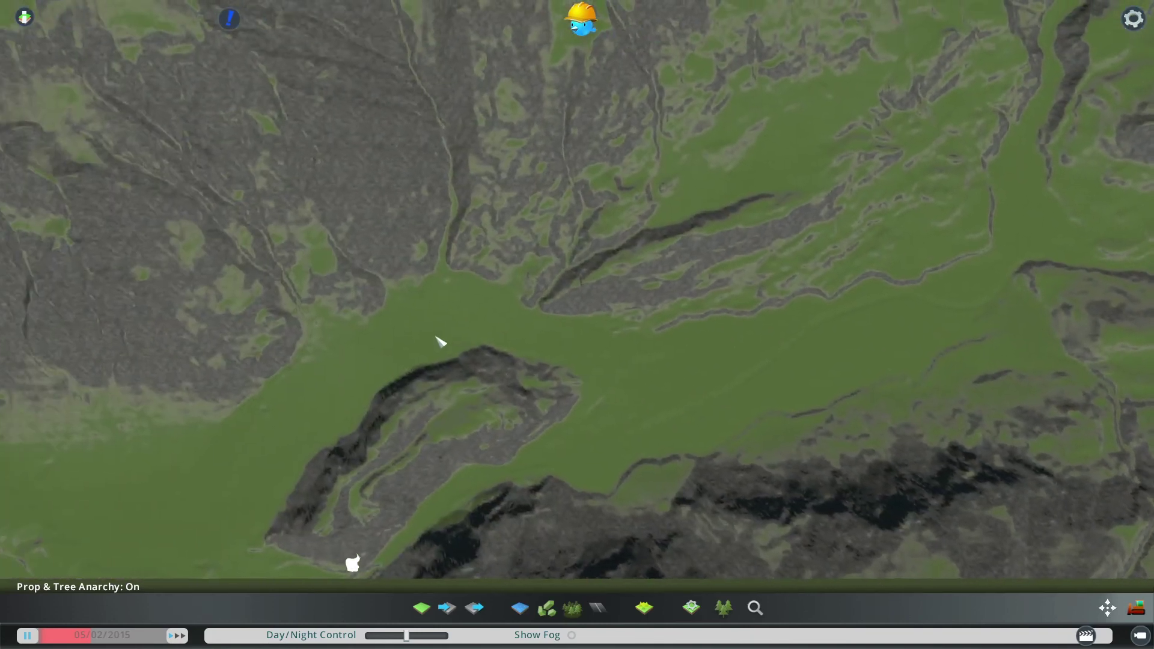
scroll(500, 361, down, 10)
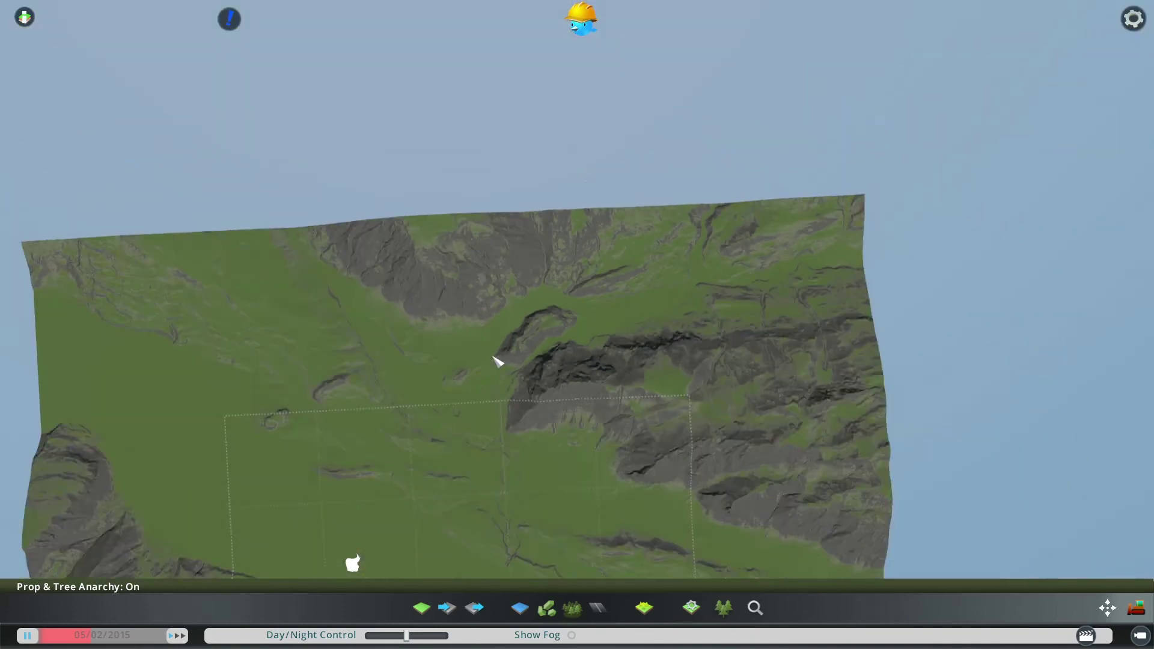
scroll(485, 505, up, 10)
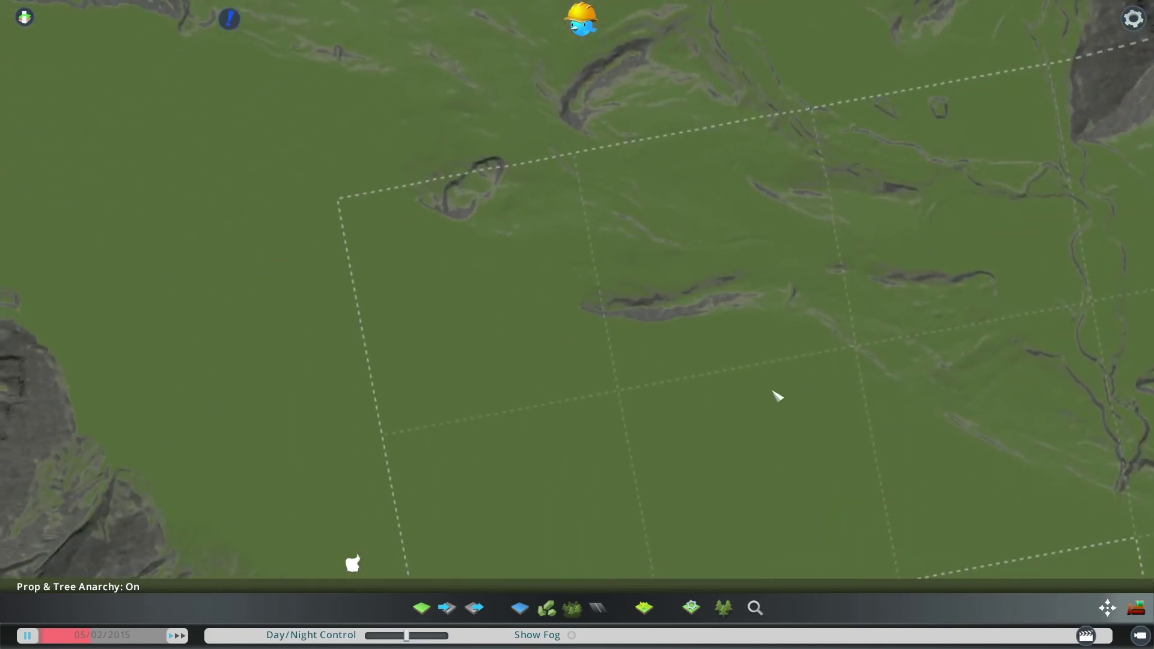
scroll(775, 394, up, 5)
scroll(752, 358, down, 3)
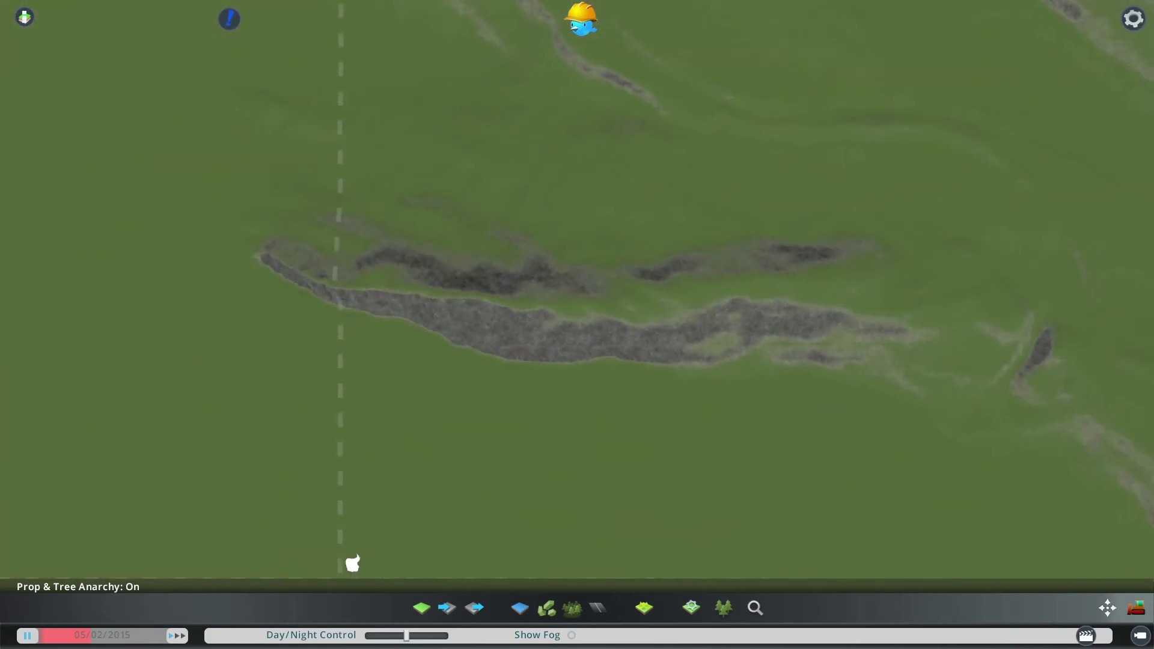
click(415, 608)
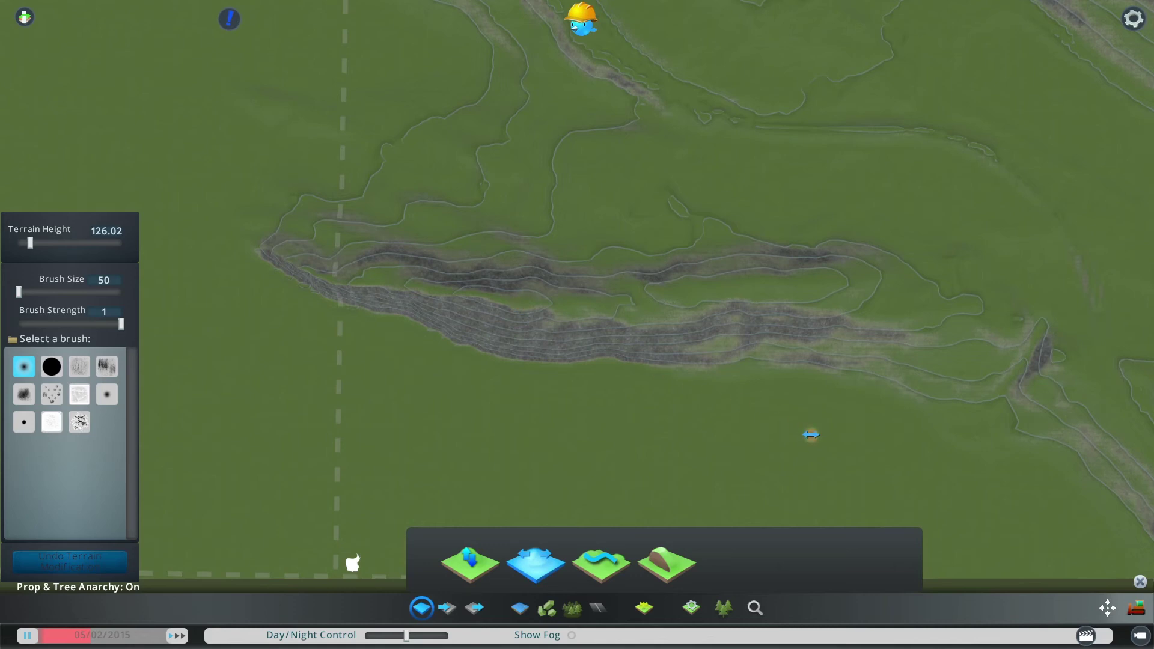
mouse_move(1143, 575)
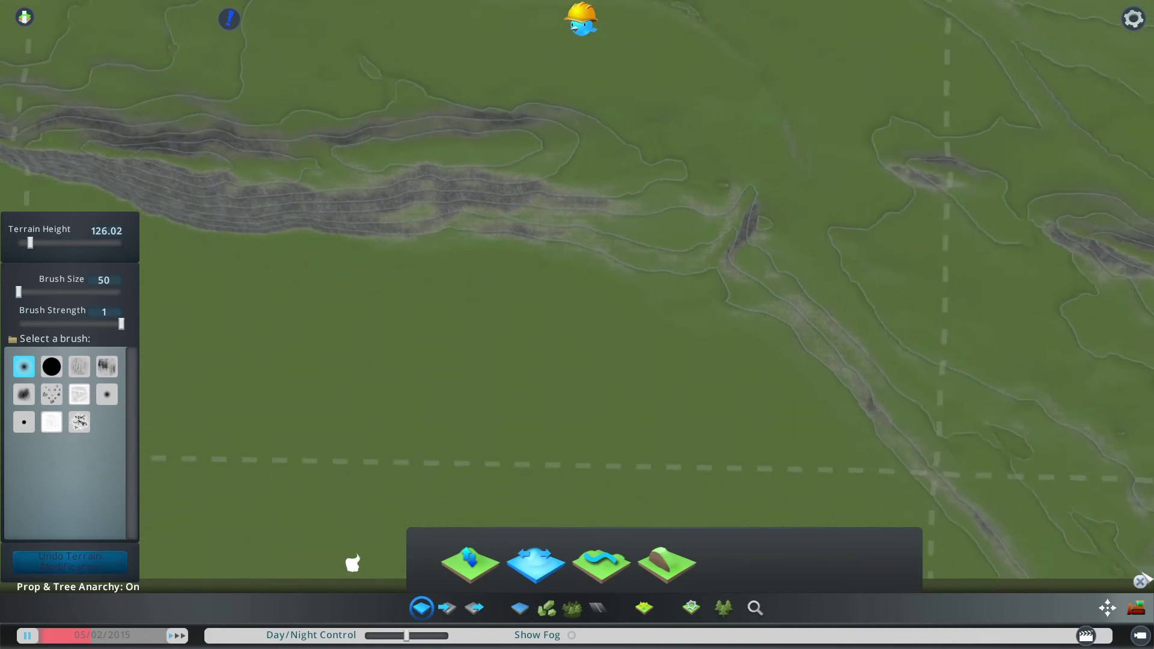
key(Escape)
scroll(626, 390, down, 5)
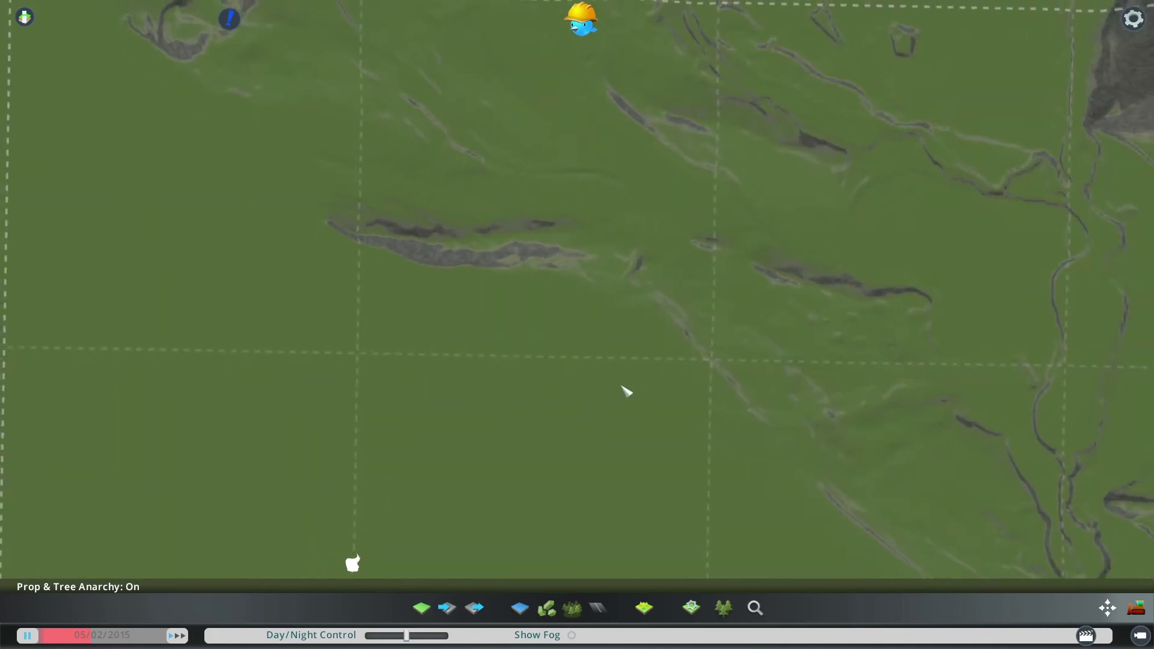
Sample the terrain height on top of the crescent-shaped rocky hill just outside the buildable grid with the Level Terrain tool.
scroll(579, 322, up, 3)
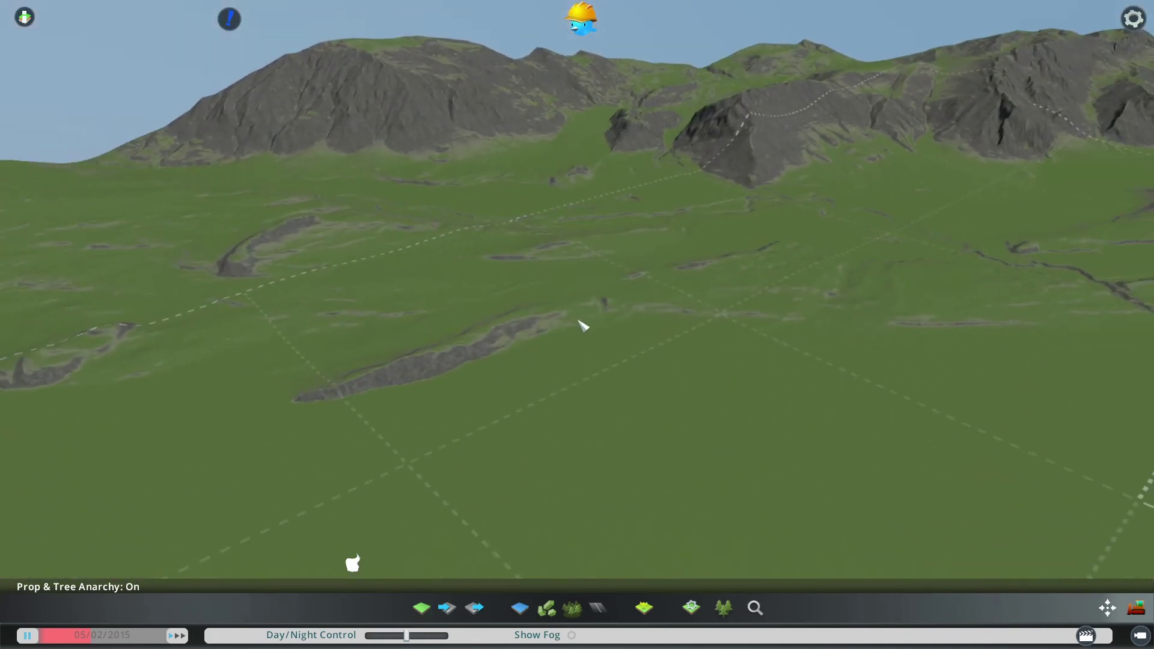
scroll(576, 339, down, 2)
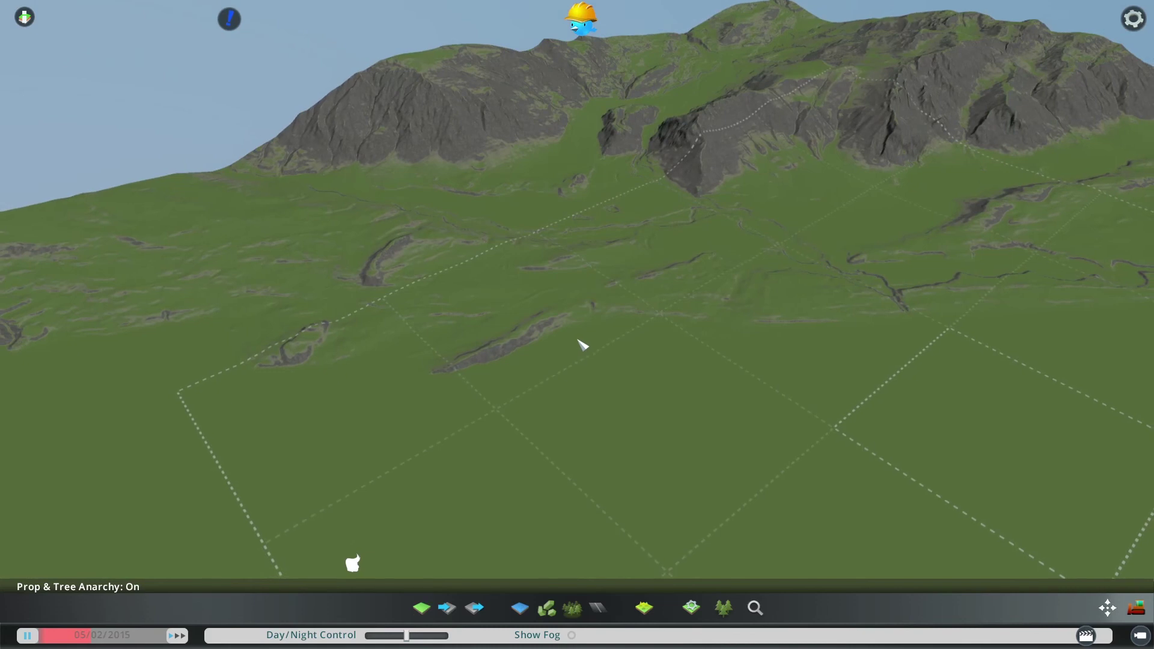
scroll(579, 343, up, 2)
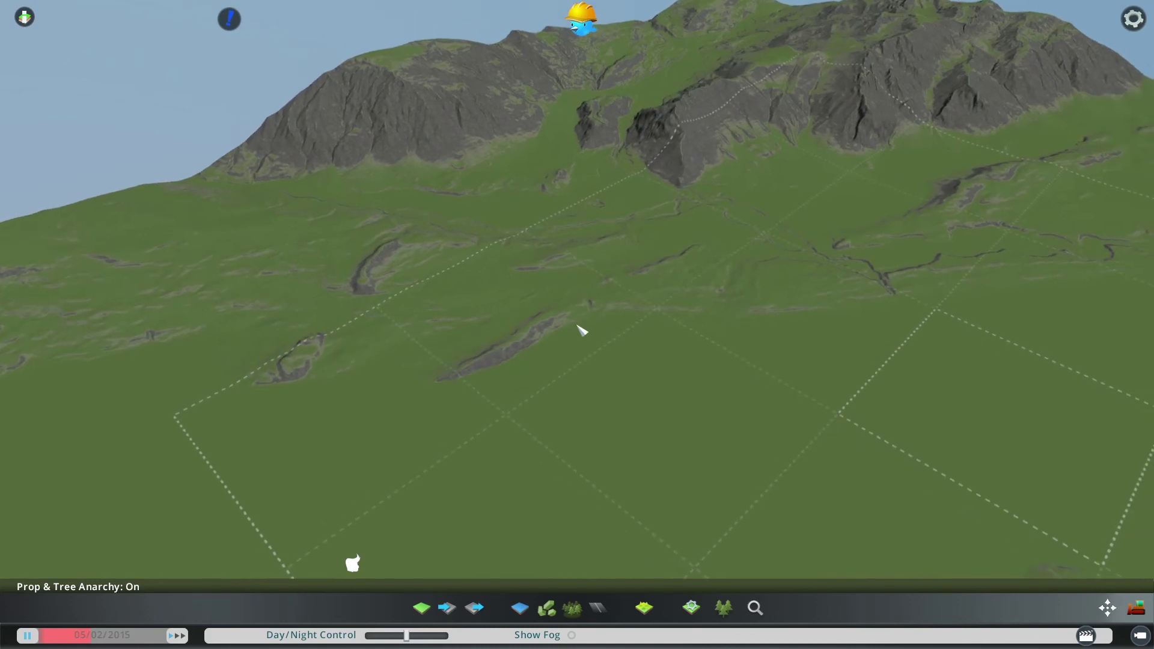
drag(577, 325, 578, 253)
key(w)
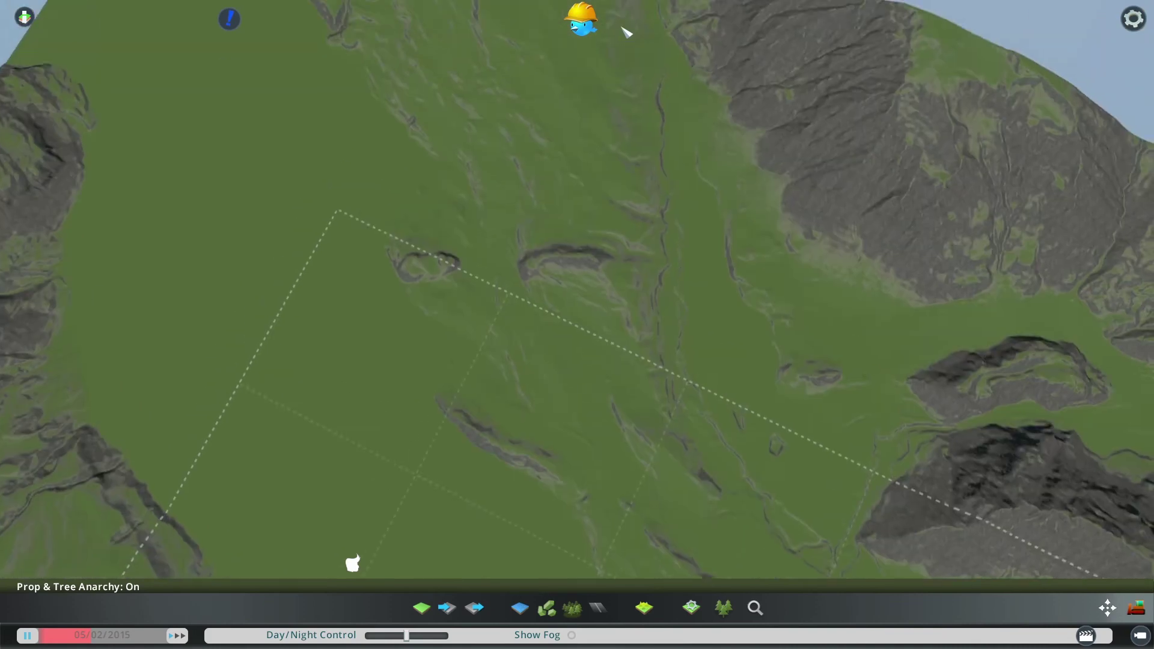
scroll(527, 374, up, 5)
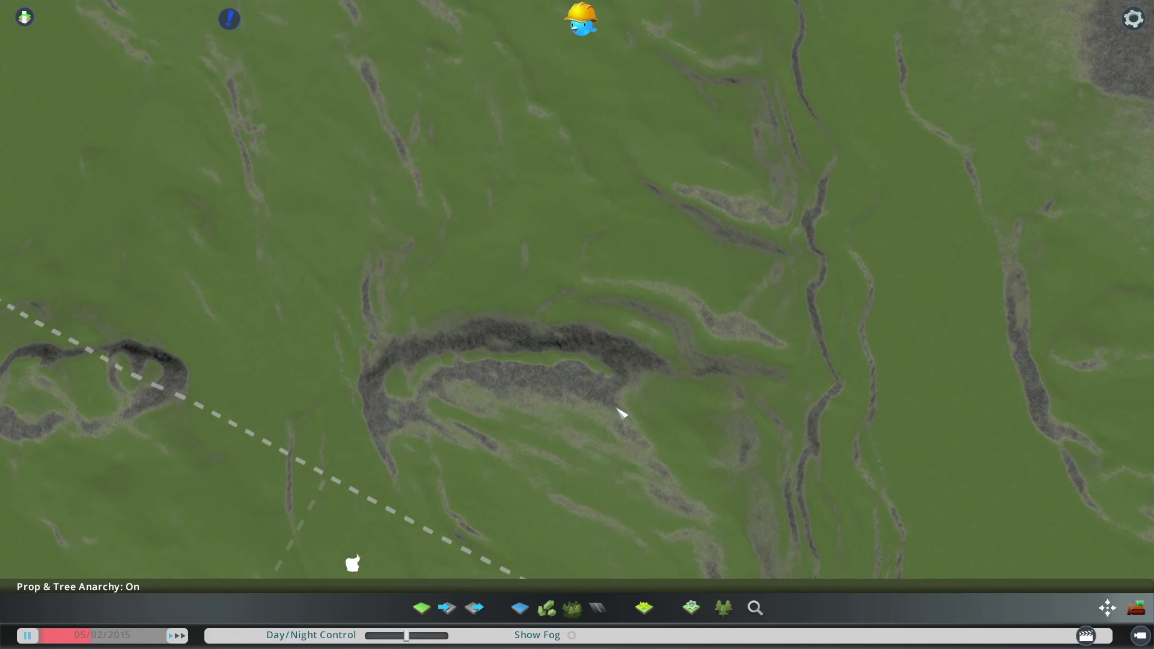
drag(616, 408, 578, 325)
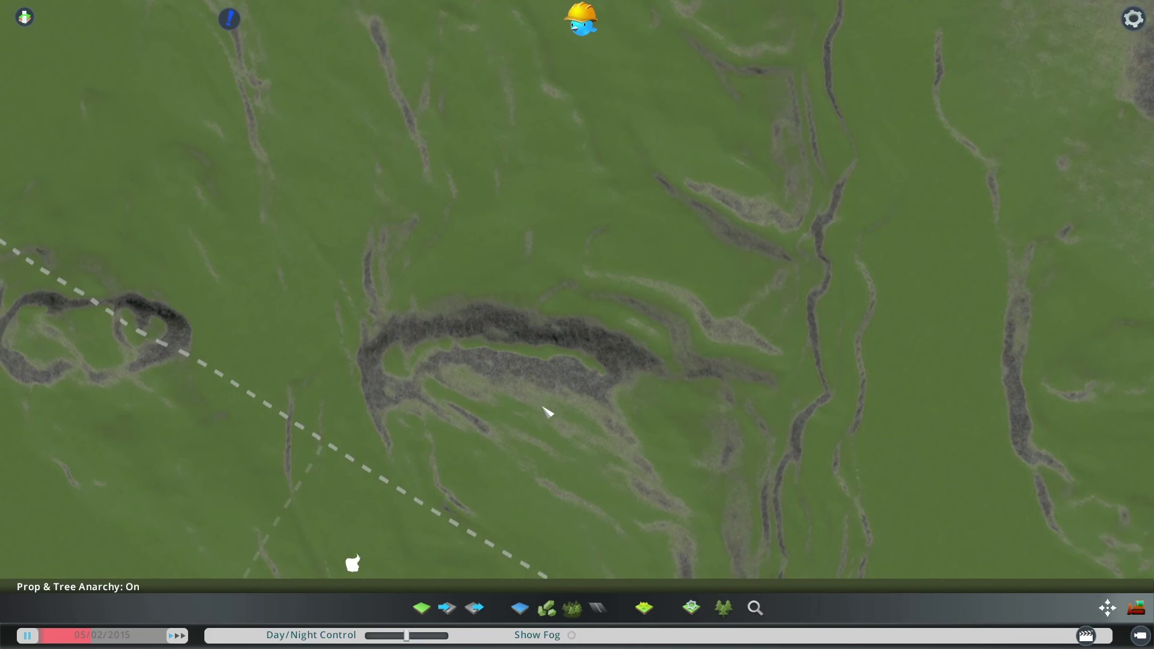
click(421, 608)
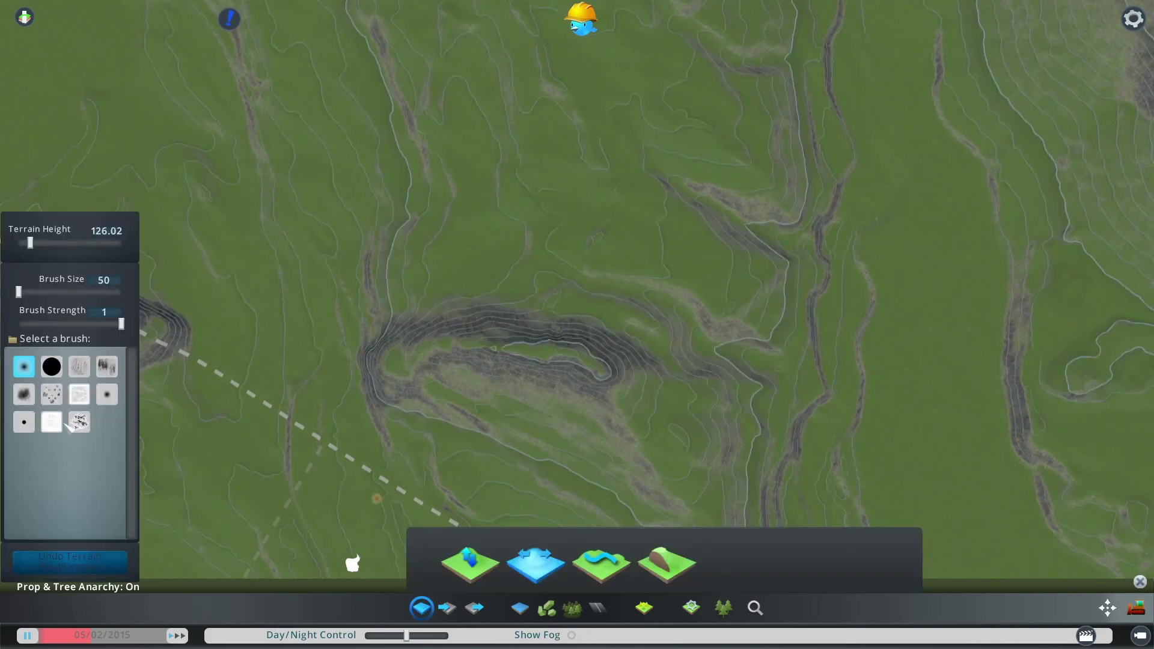
scroll(580, 343, up, 5)
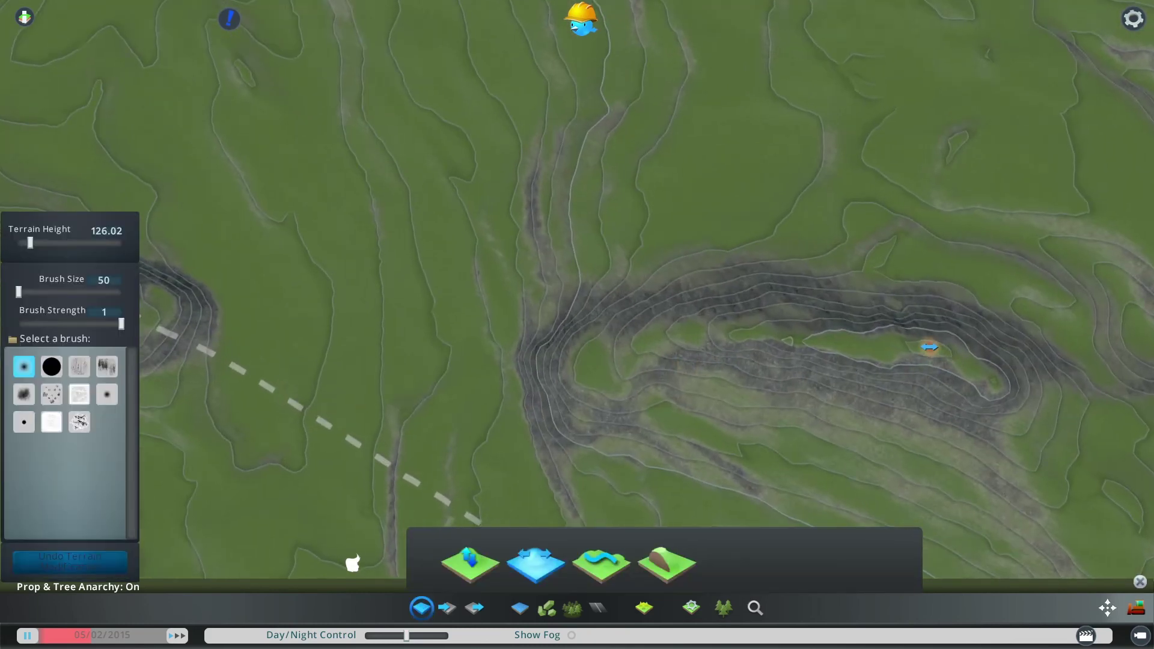
right_click(930, 347)
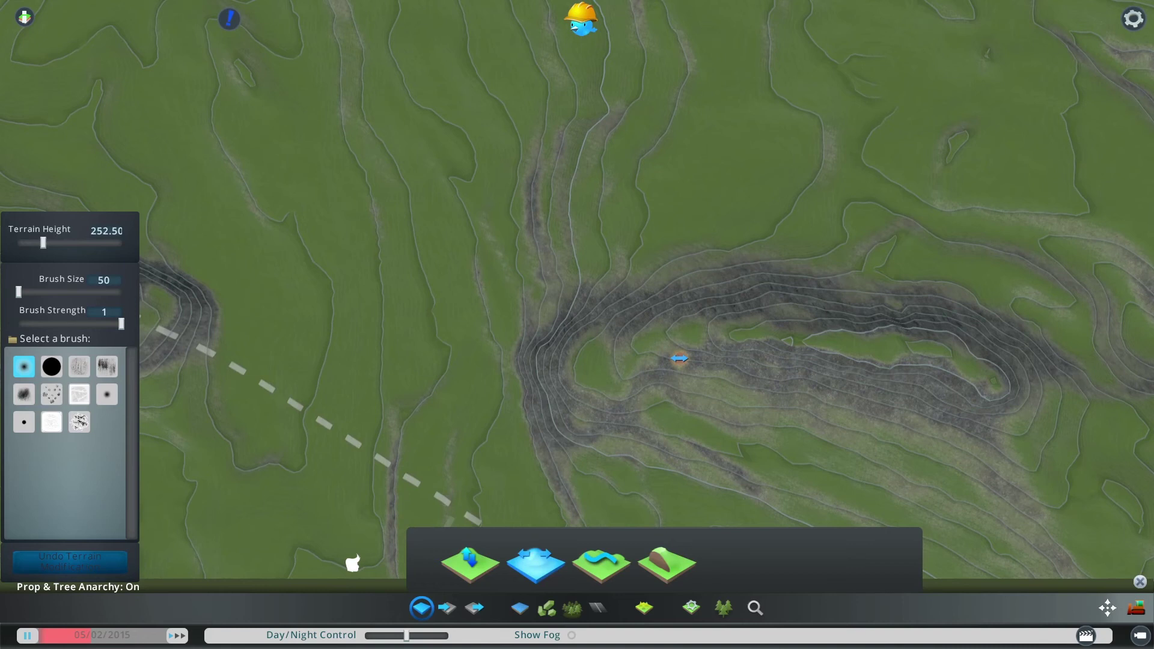
Compare the contour lines of the crescent-shaped hill with those of the surrounding foothills and mountains, and close the terrain tools.
scroll(680, 358, down, 3)
drag(679, 359, 578, 322)
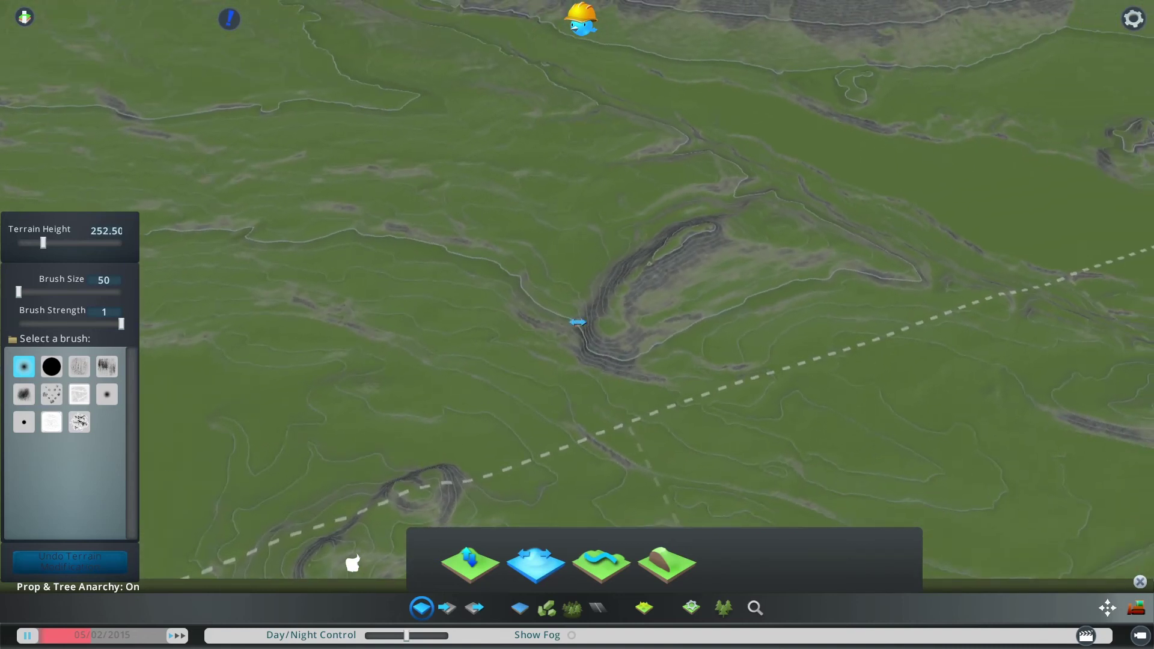
scroll(578, 322, down, 3)
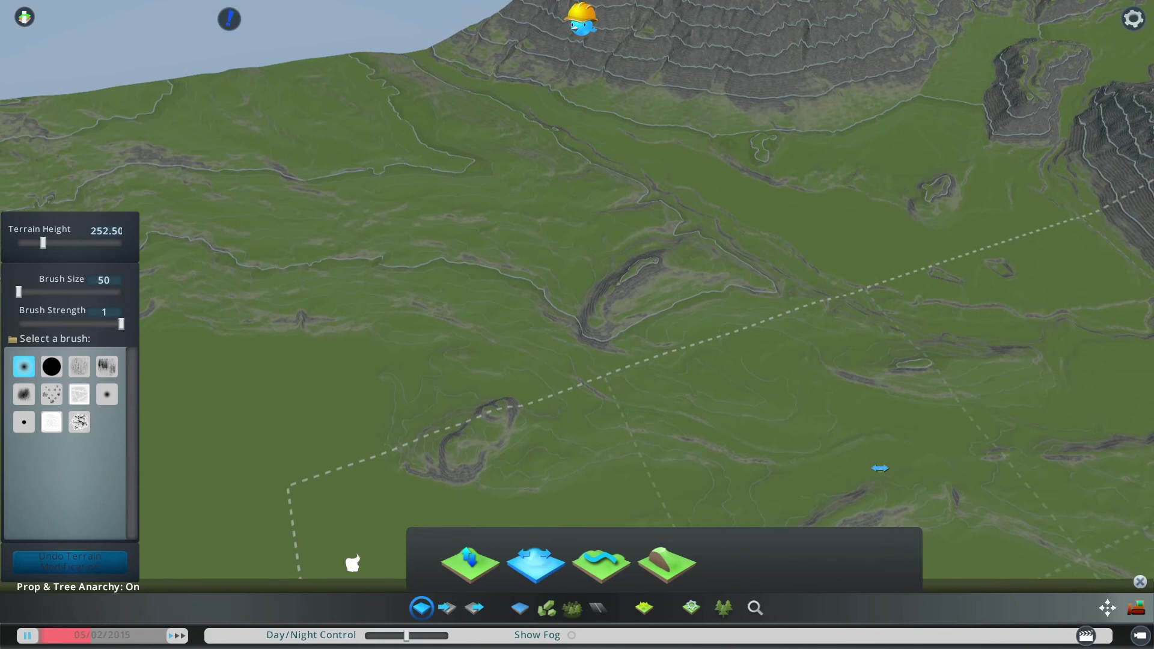
drag(880, 469, 580, 323)
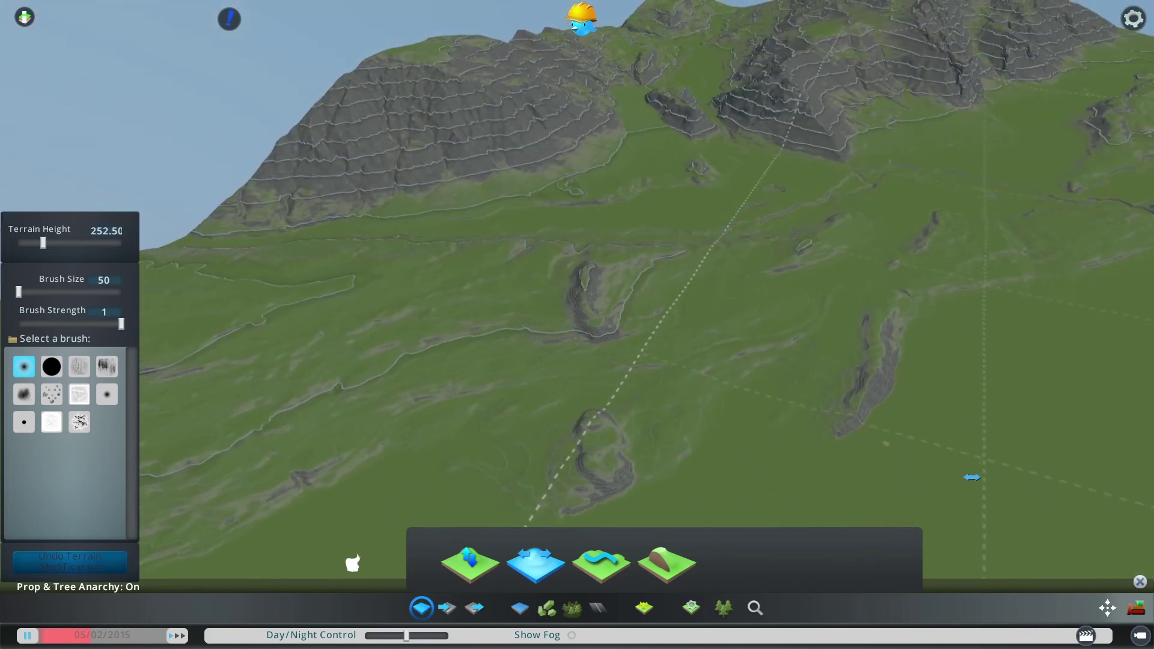
click(1140, 582)
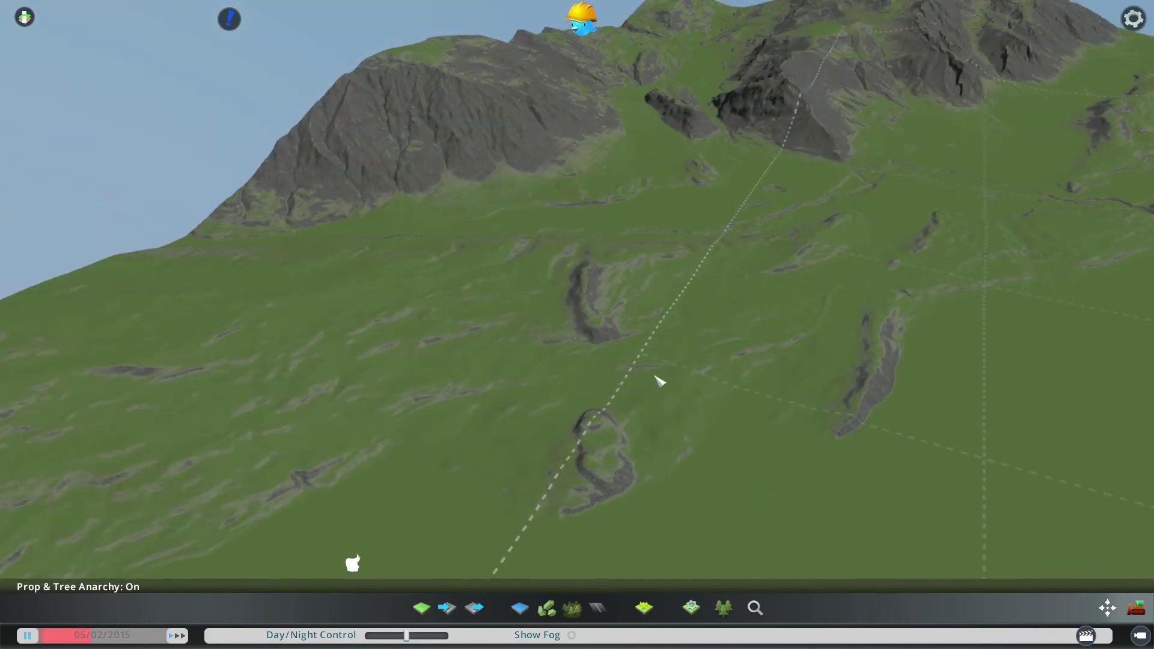
Inspect the crescent-shaped hill and its surrounding foothills from several angles and distances against the mountains behind.
scroll(655, 377, down, 2)
drag(652, 366, 579, 318)
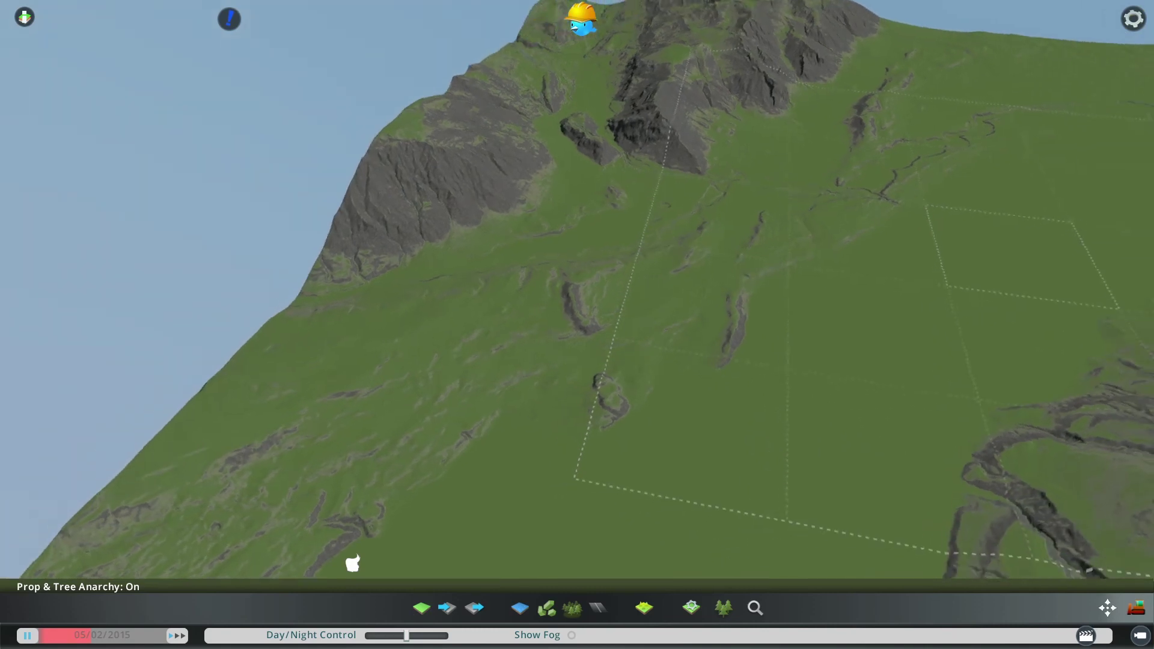
scroll(579, 318, up, 3)
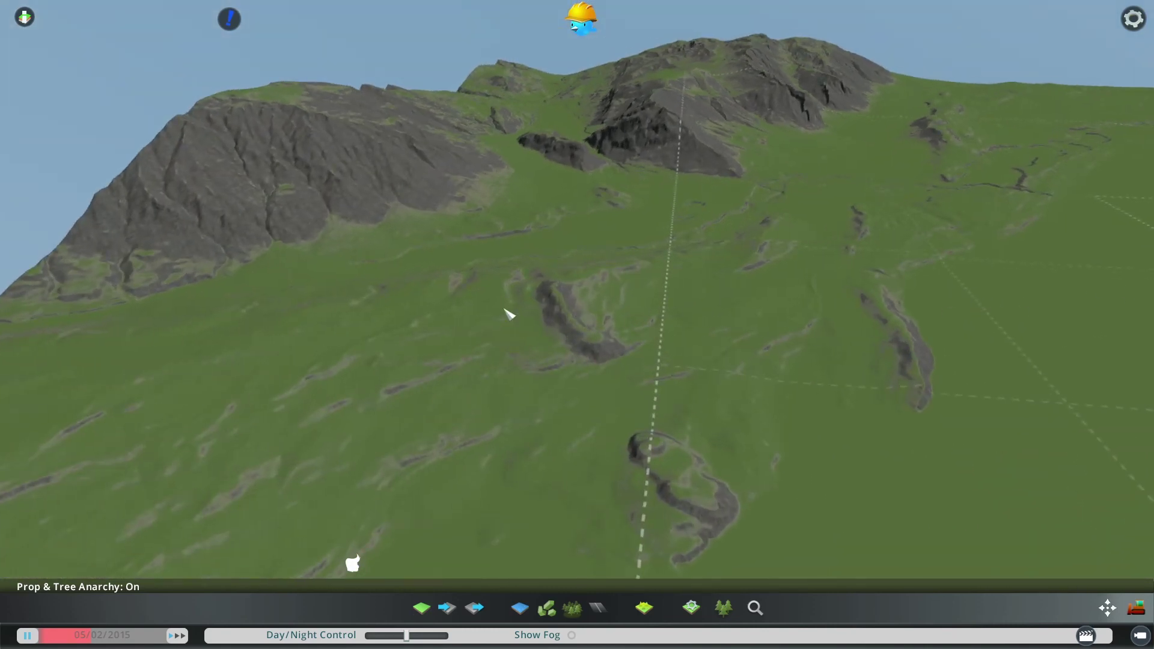
key(f)
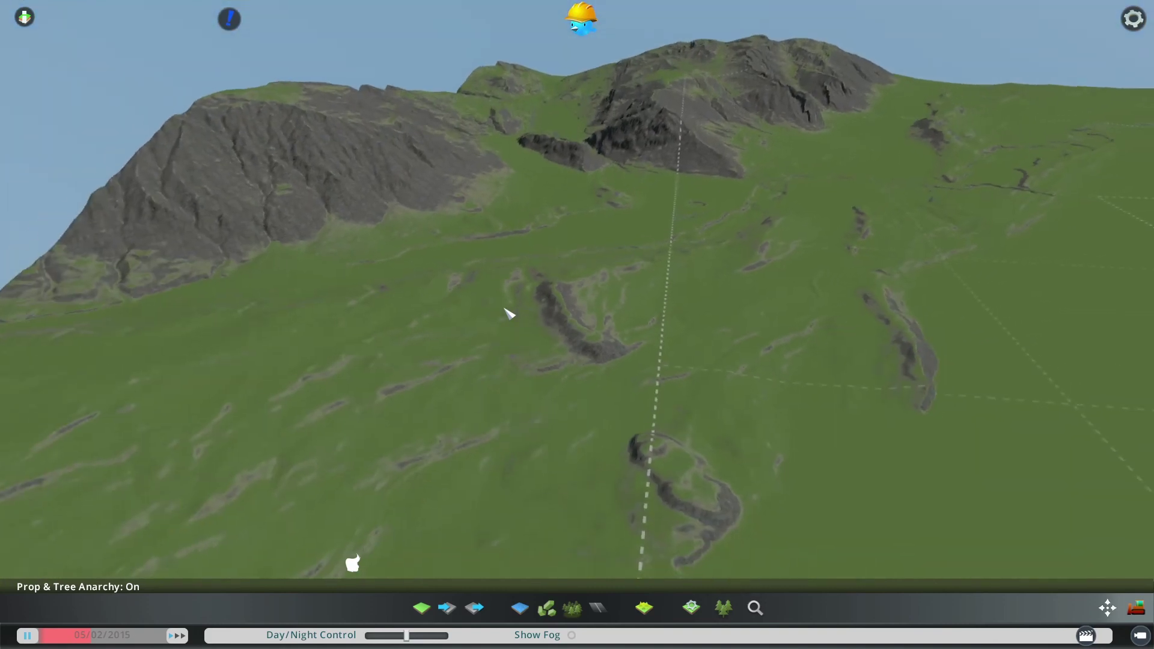
key(e)
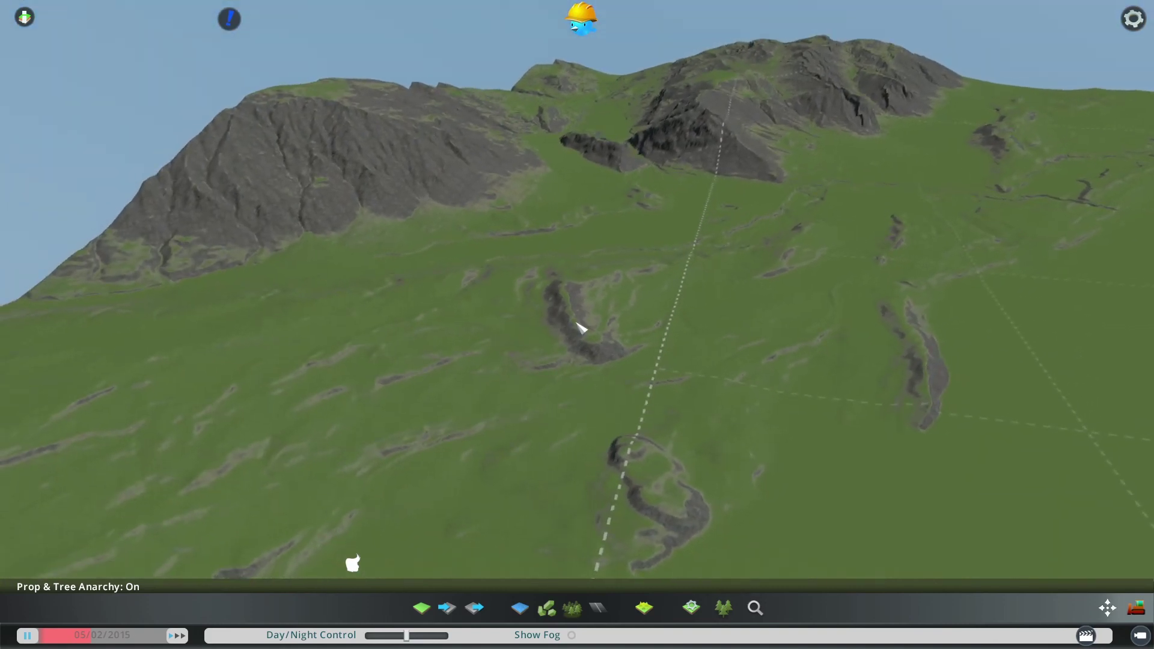
scroll(557, 381, up, 3)
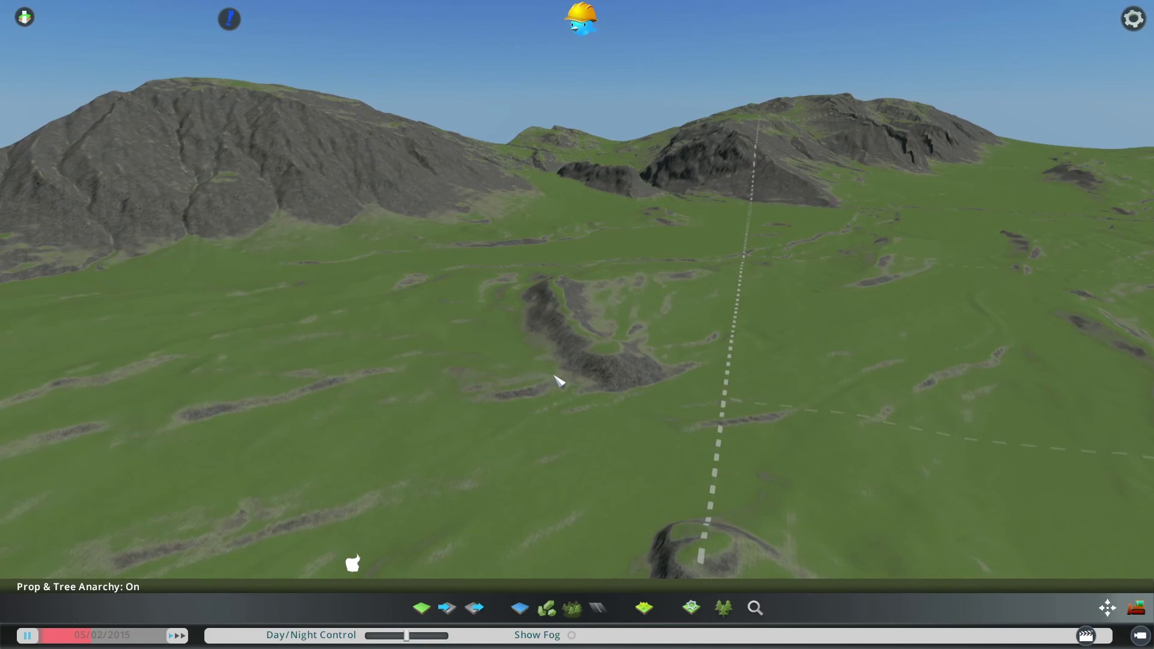
drag(555, 376, 577, 319)
scroll(573, 314, down, 3)
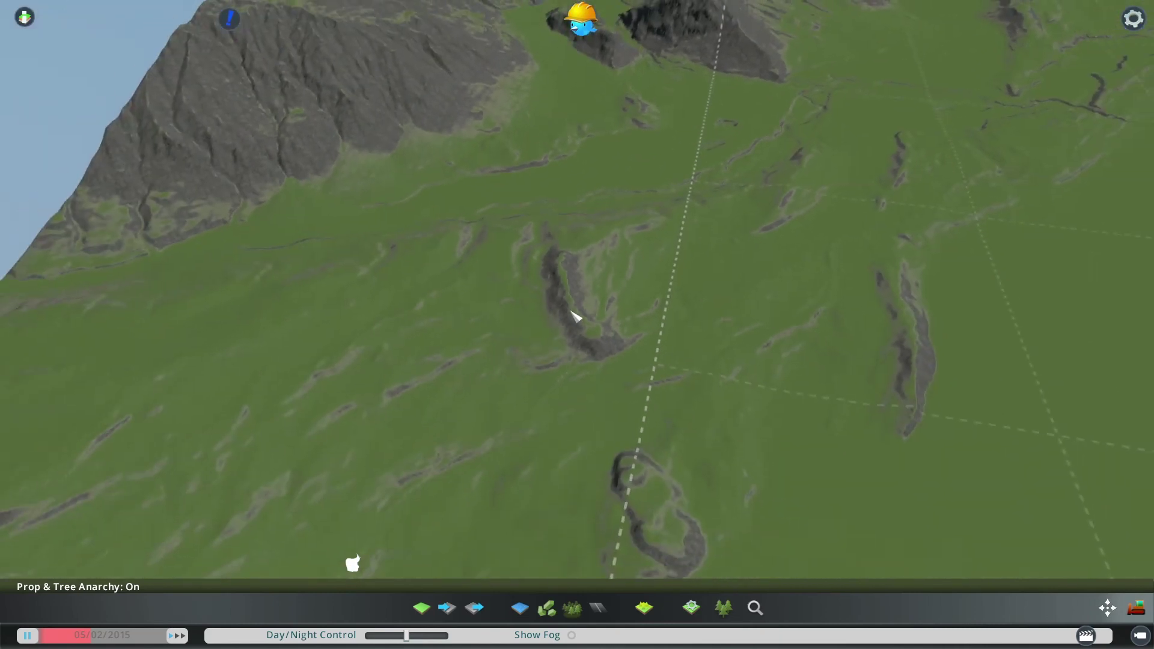
key(e)
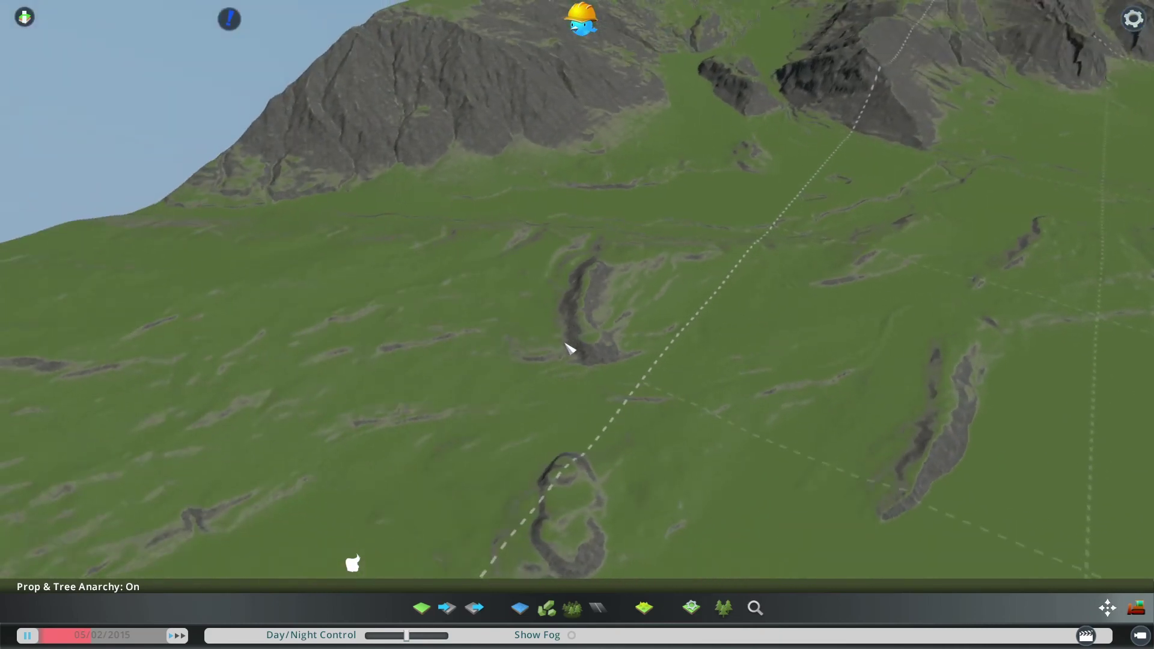
scroll(572, 358, up, 3)
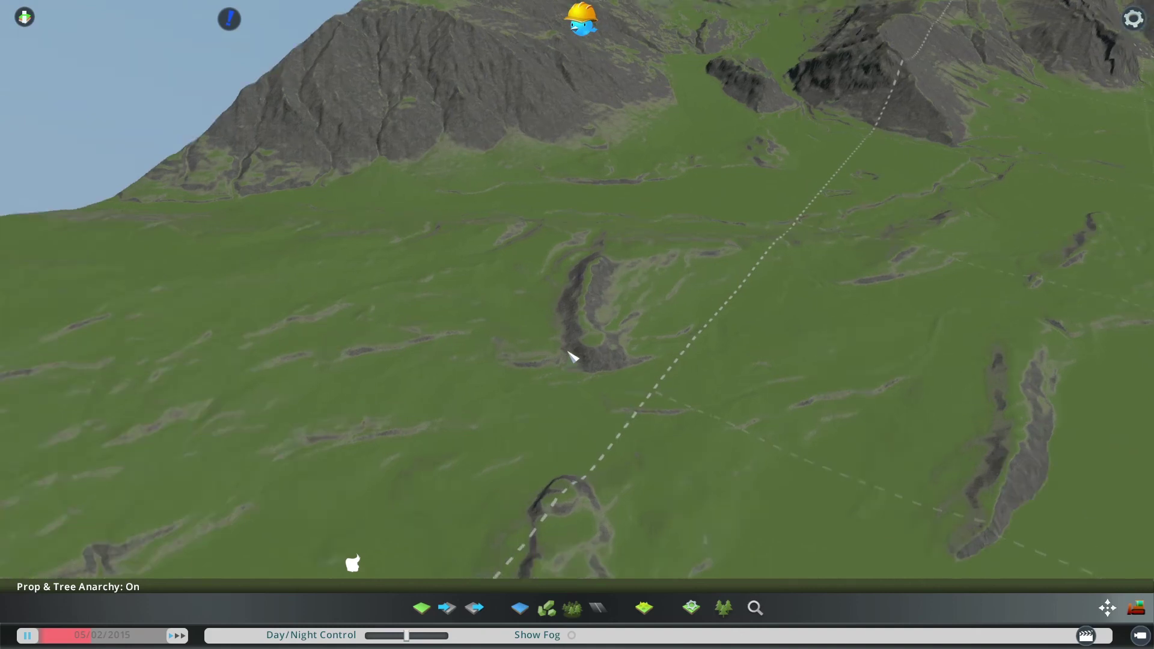
key(e)
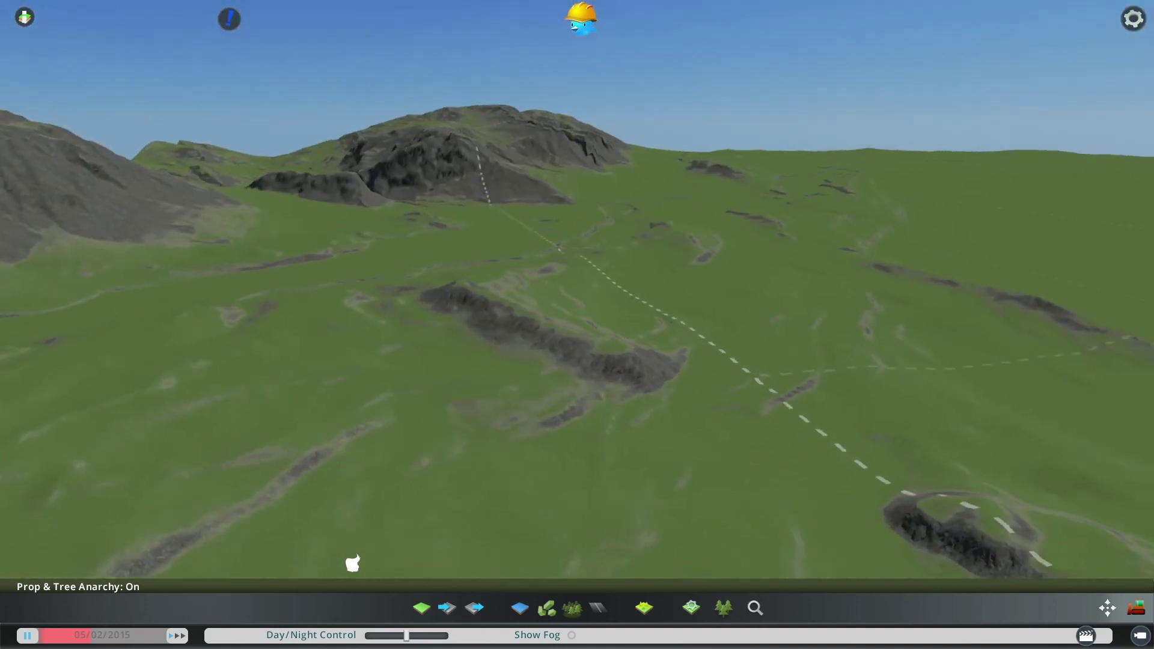
key(r)
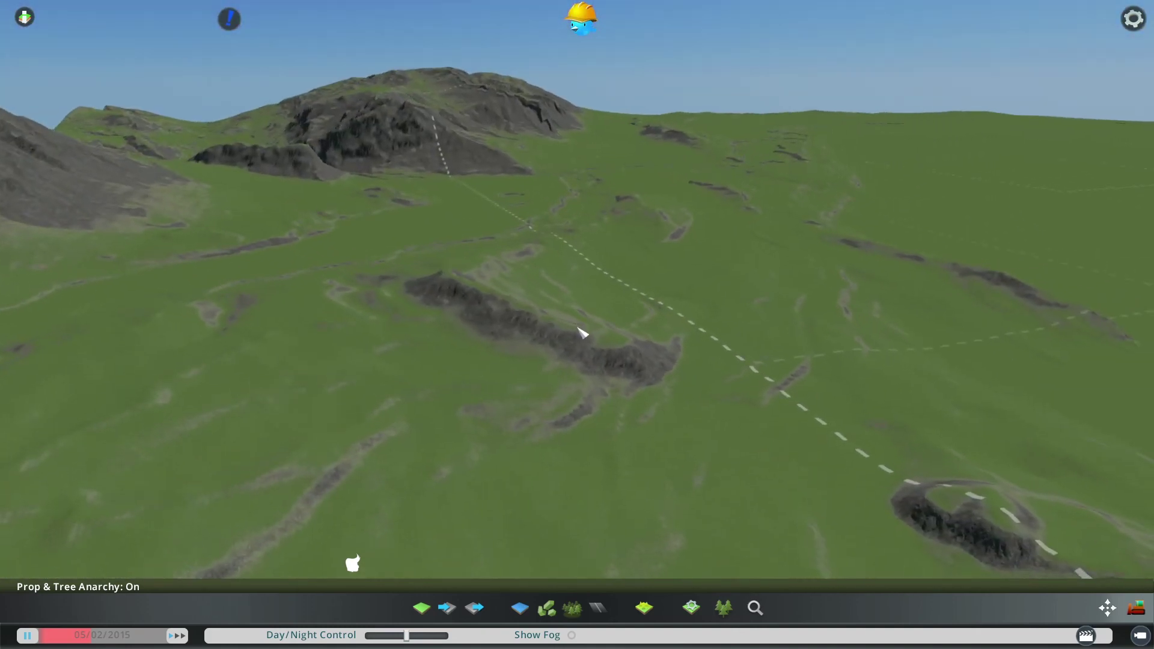
scroll(578, 328, down, 2)
key(q)
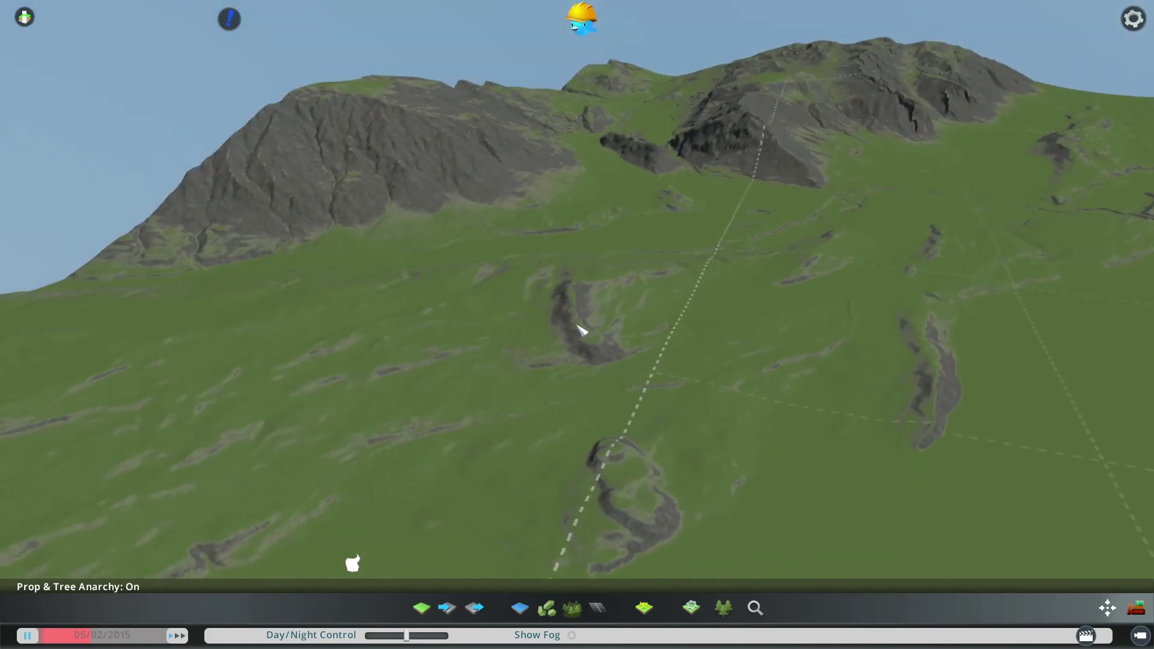
Inspect the narrow rocky ridge inside the grid from overhead down to ground level to judge its relief.
scroll(582, 331, down, 2)
key(e)
key(d)
key(w)
scroll(548, 357, up, 1)
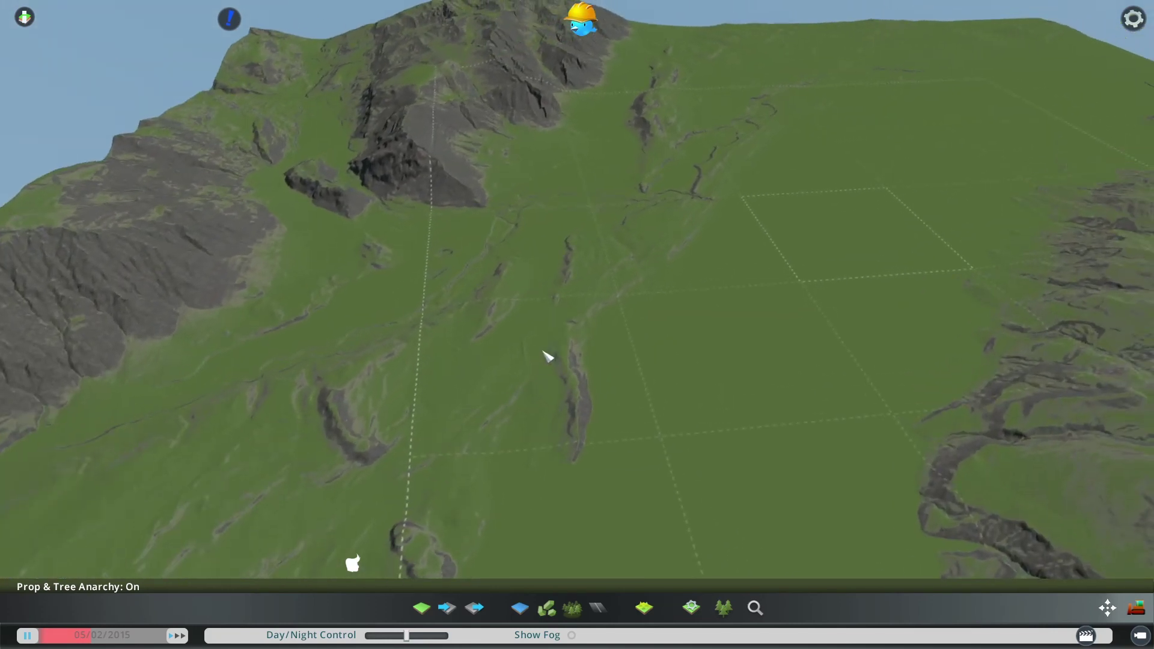
scroll(543, 352, up, 4)
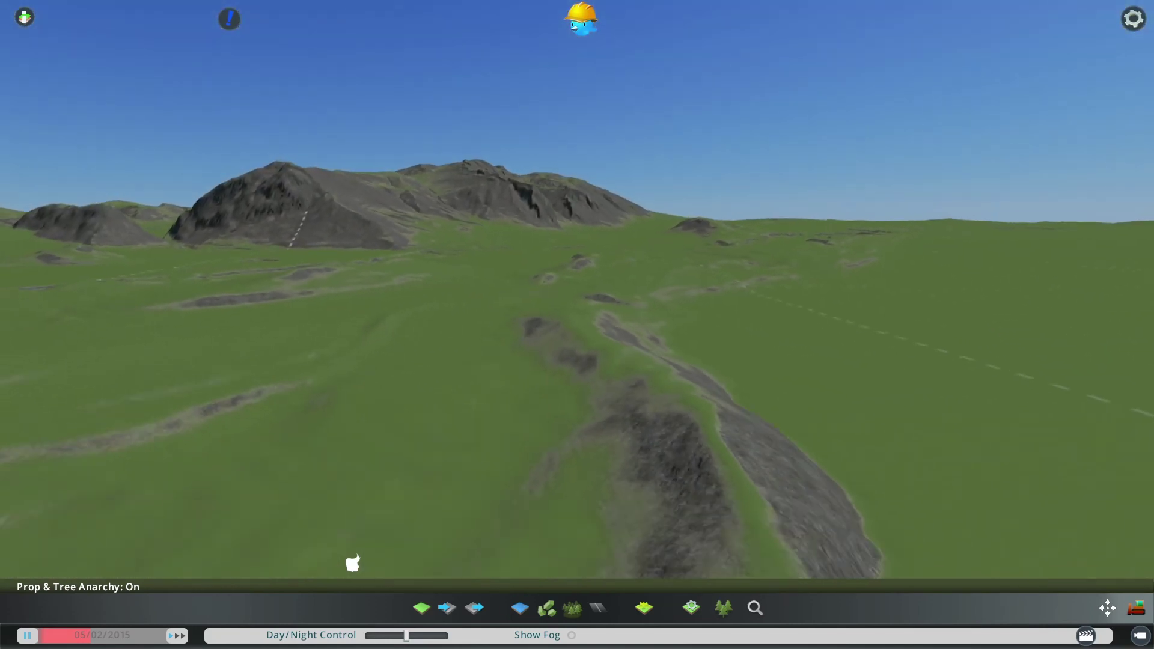
key(s)
scroll(526, 505, up, 2)
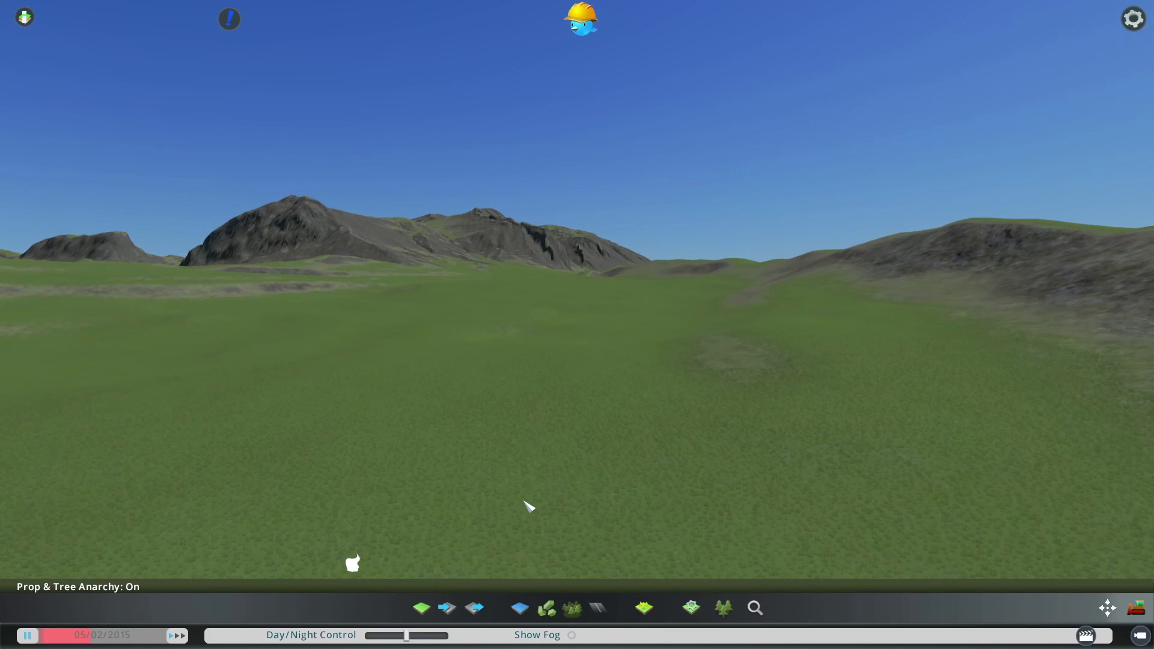
key(e)
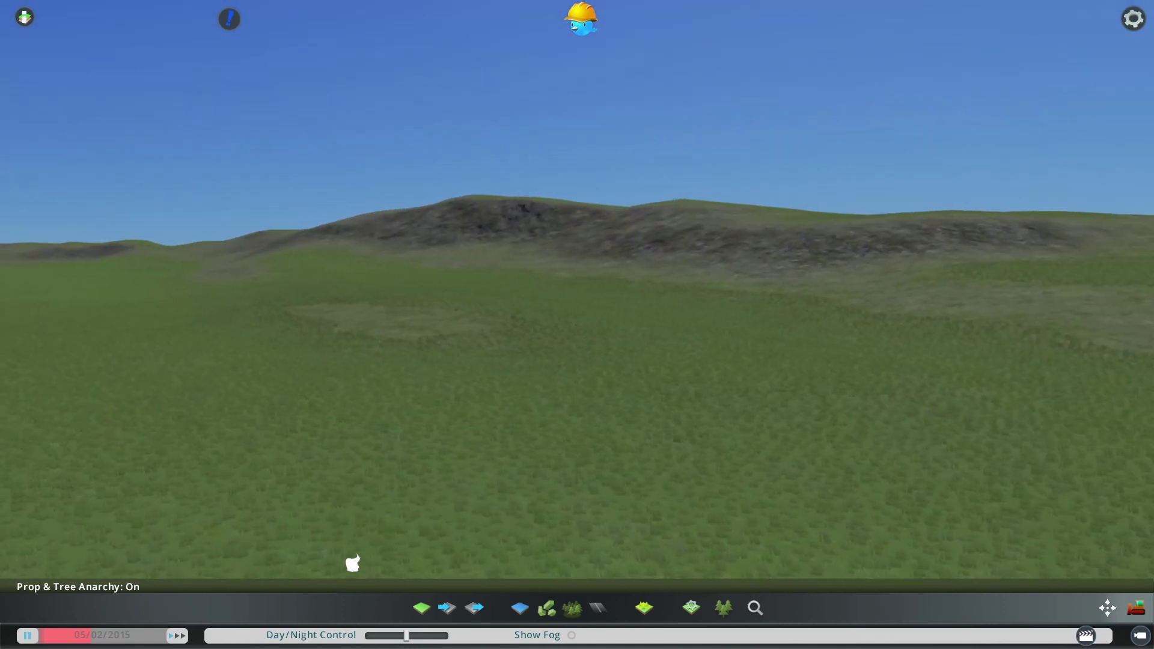
Examine the terrain from ground level near the dashed grid lines out to a wide view of the rocky ridges, crescent-shaped hill and distant mountains.
key(d)
key(w)
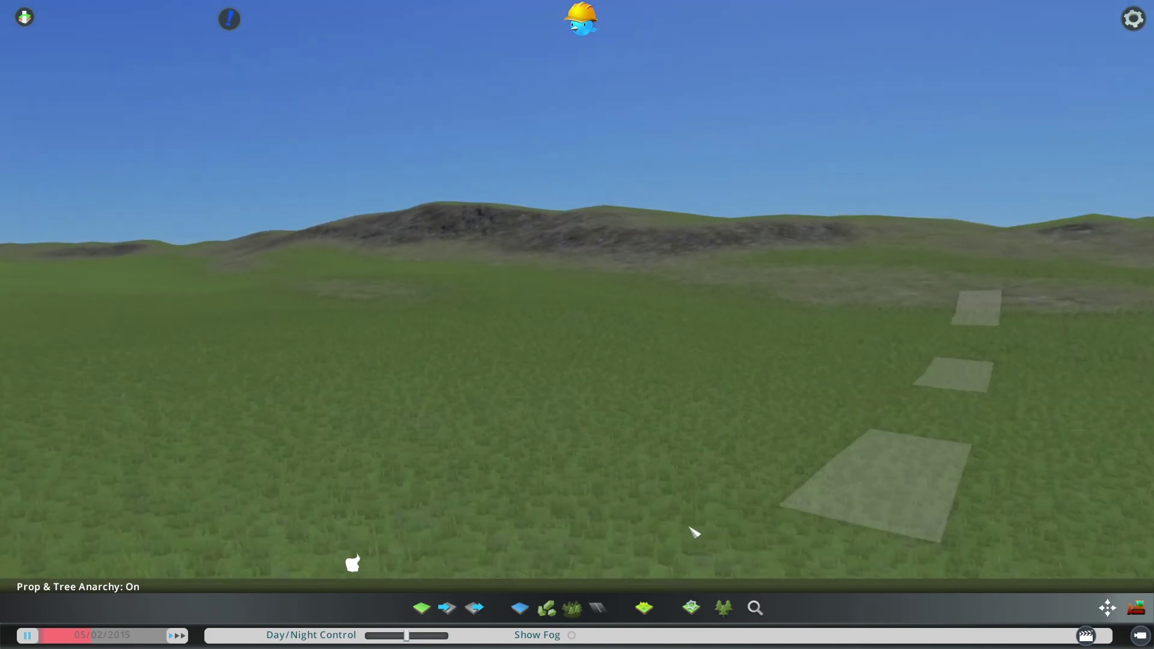
key(q)
key(q)
key(s)
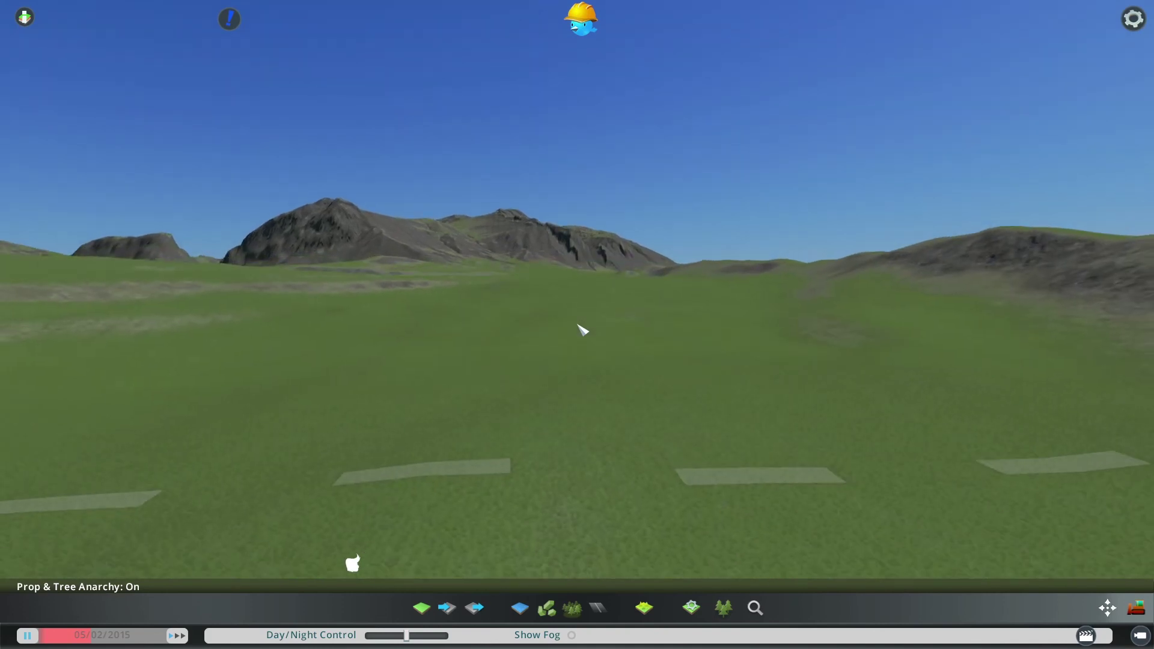
scroll(578, 325, down, 2)
scroll(578, 326, down, 2)
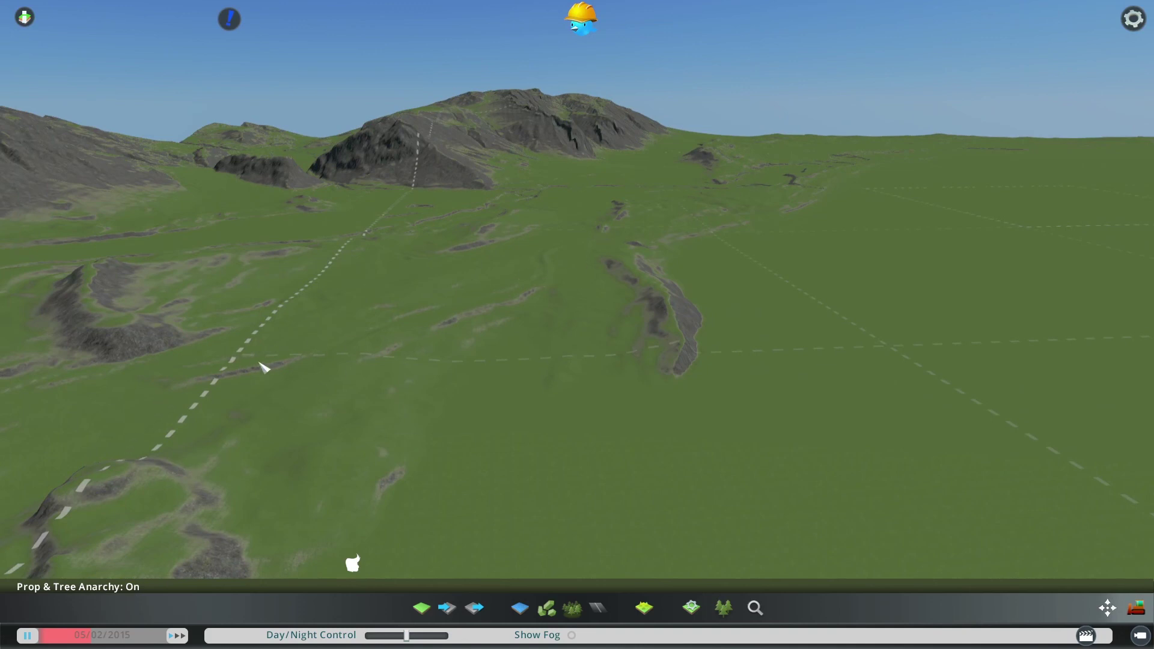
scroll(580, 343, up, 3)
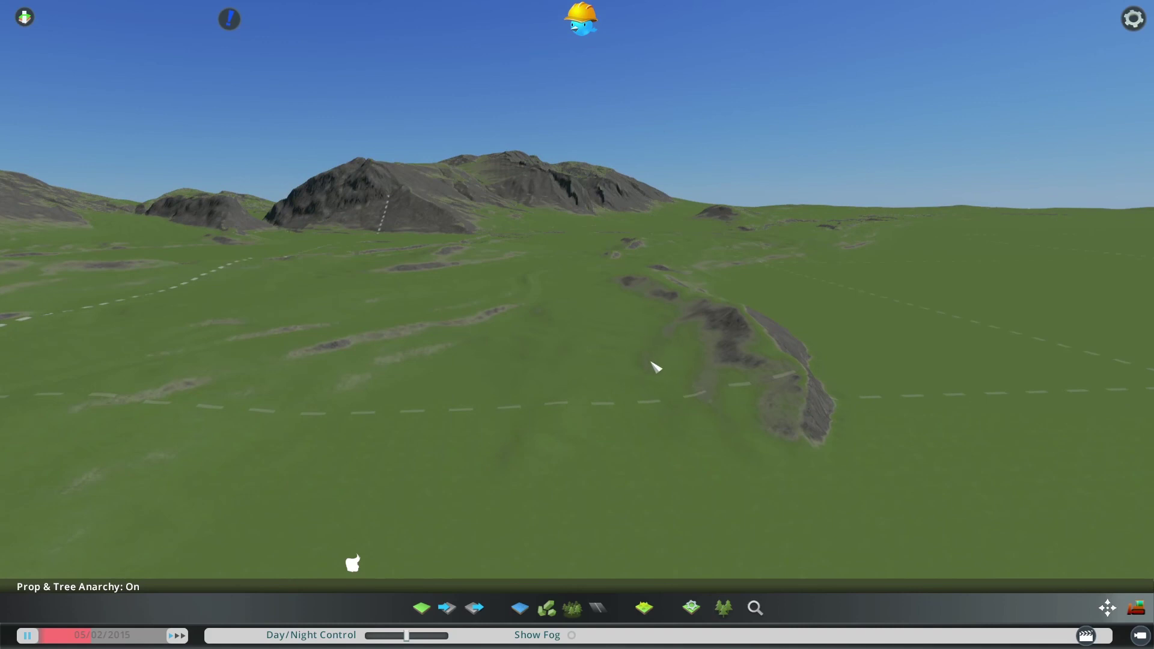
scroll(656, 367, down, 3)
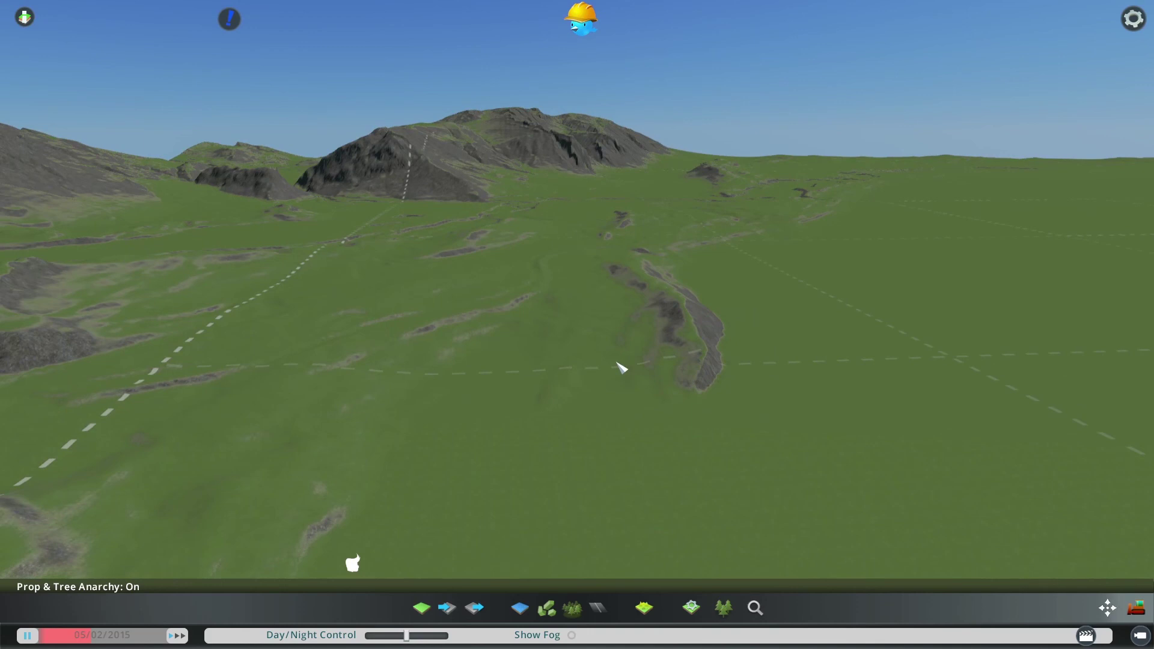
scroll(588, 368, down, 2)
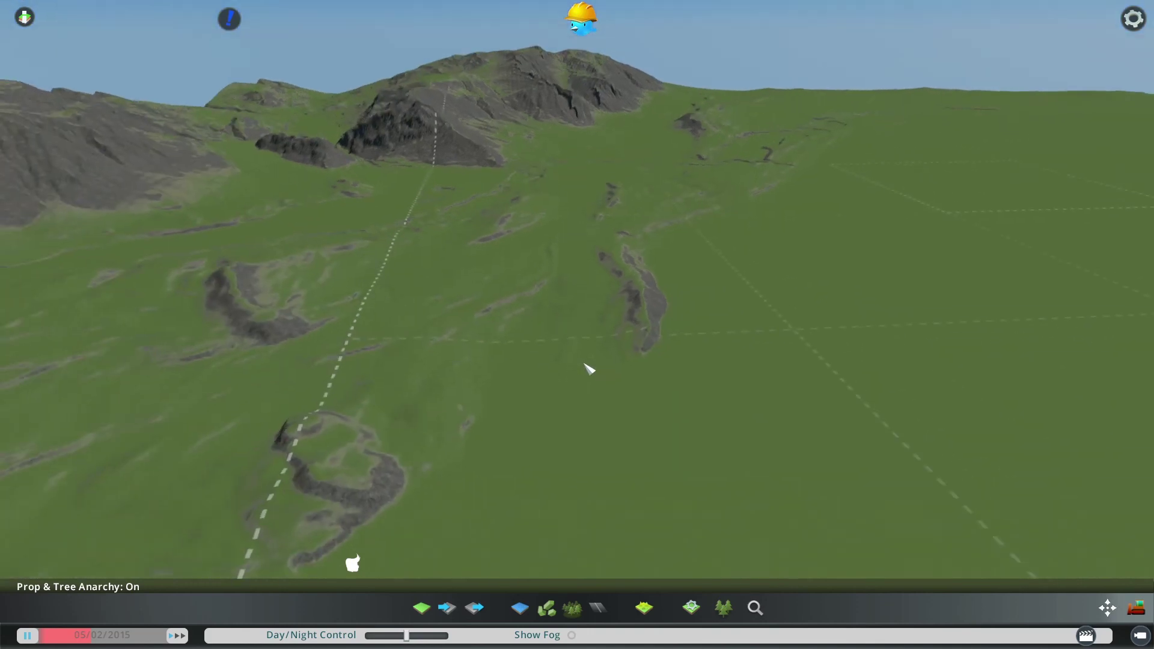